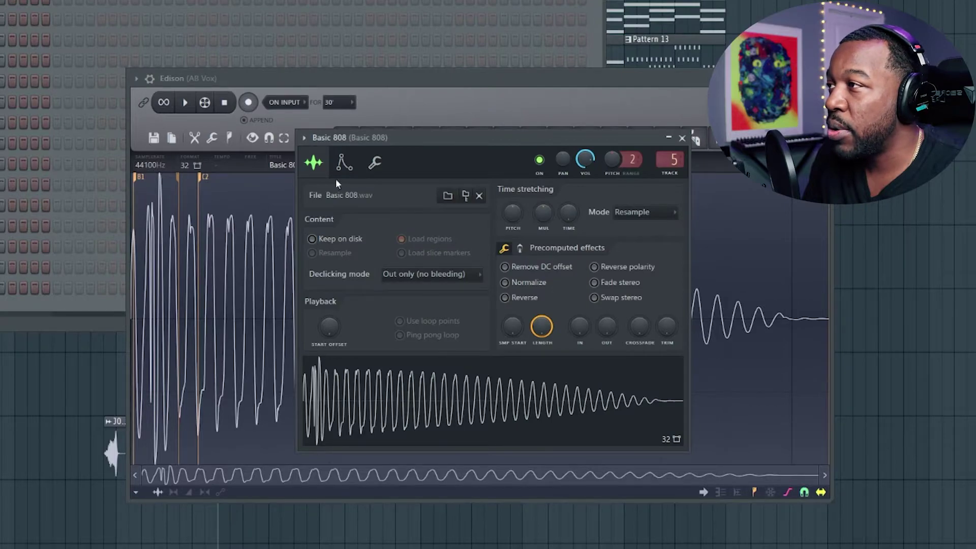
Open the Basic 808 sampler's instrument settings and change its root note on the keyboard.
click(346, 171)
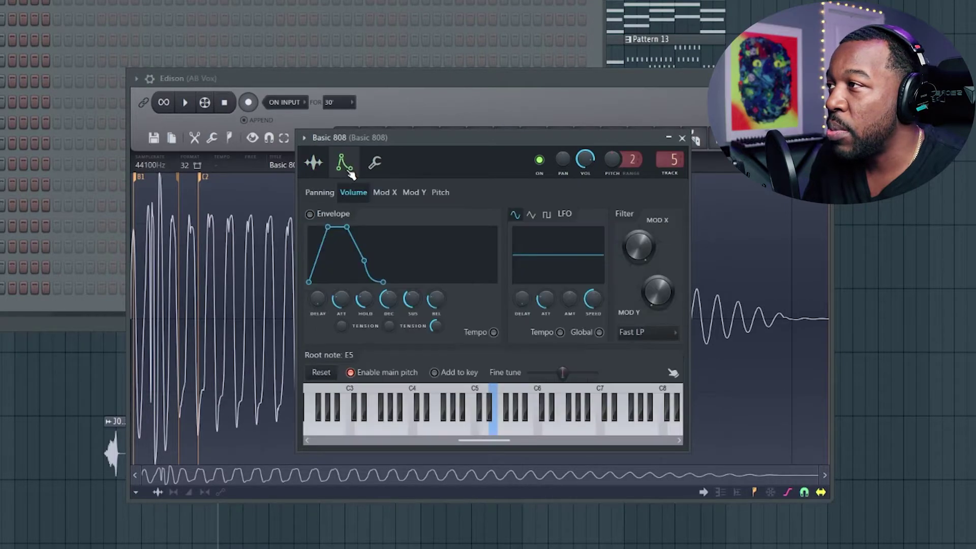
right_click(479, 432)
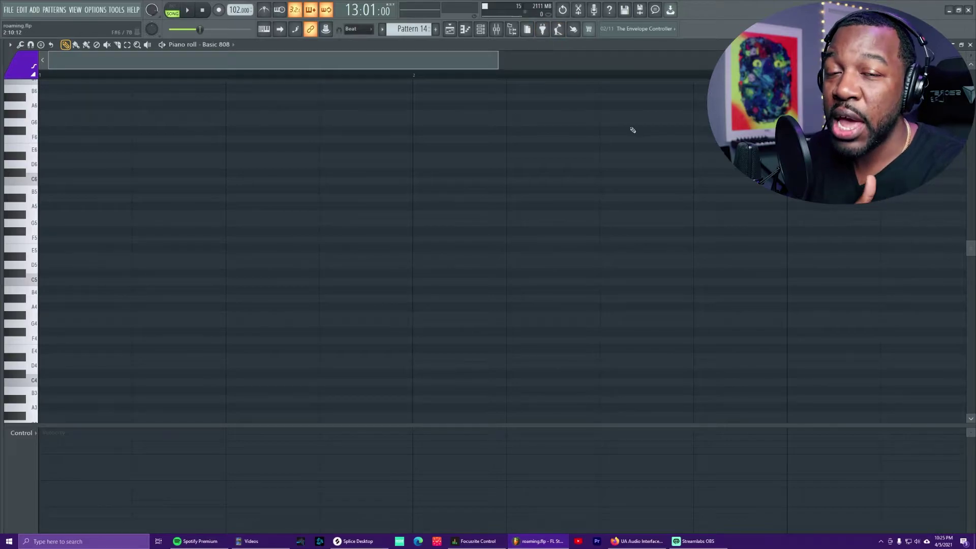
Set the piano roll's scale highlighting to root note G with the Minor Natural (Aeolian) scale.
click(11, 46)
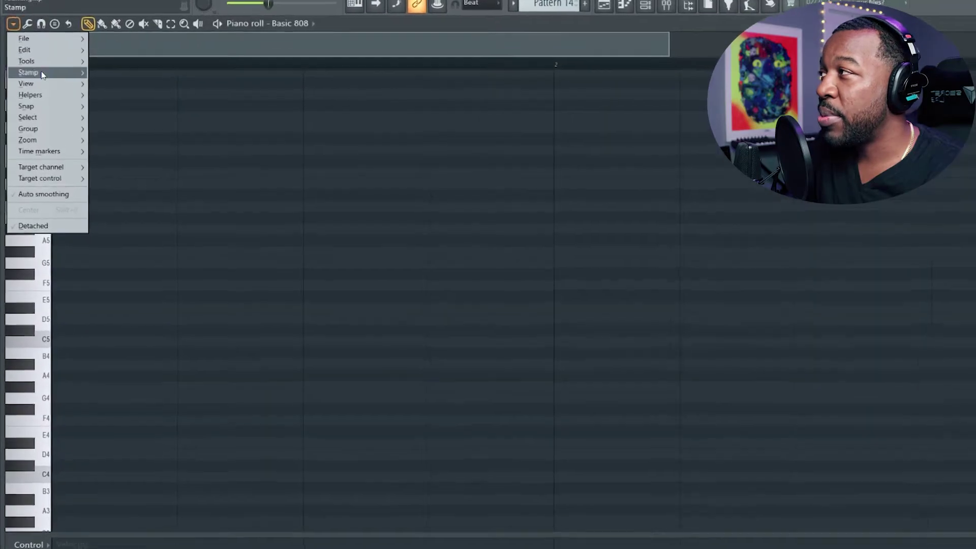
mouse_move(43, 95)
mouse_move(136, 104)
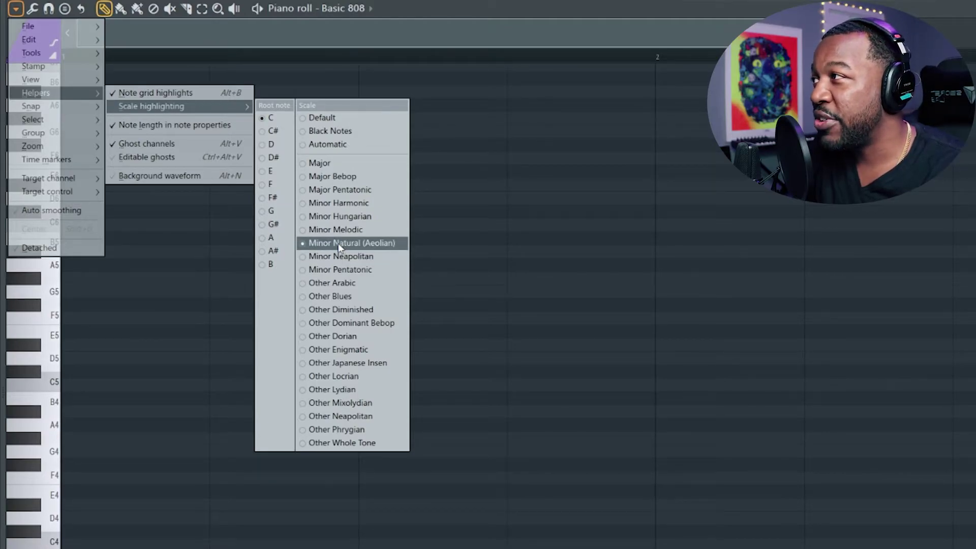
click(264, 211)
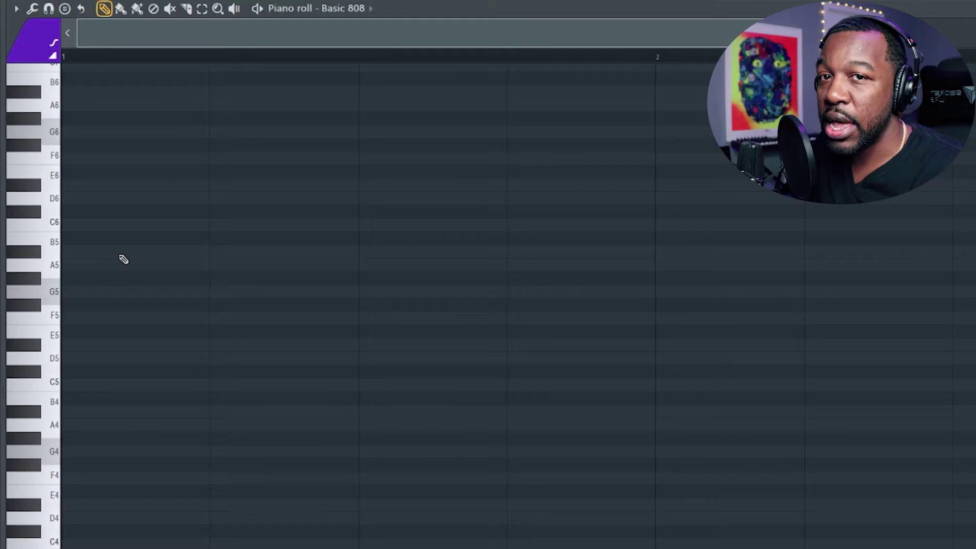
Stack the notes G5, A5, A#5, C6, D6, D#6, F6 and G6 at the start of bar 1.
click(66, 292)
click(68, 265)
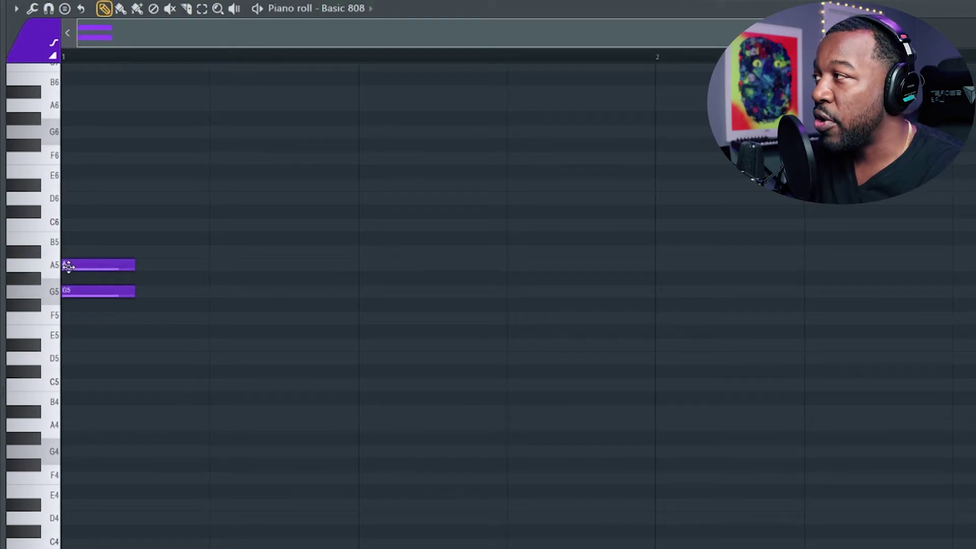
click(71, 250)
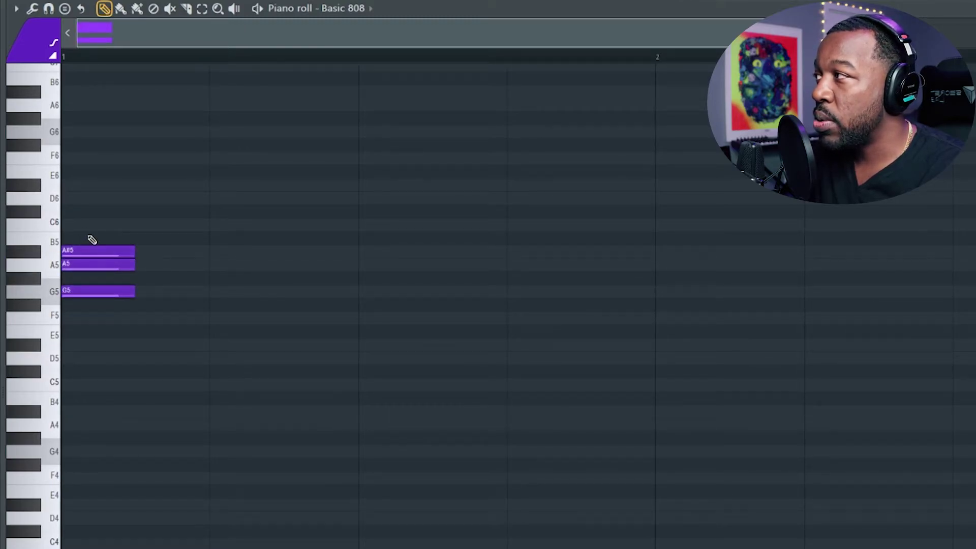
click(68, 223)
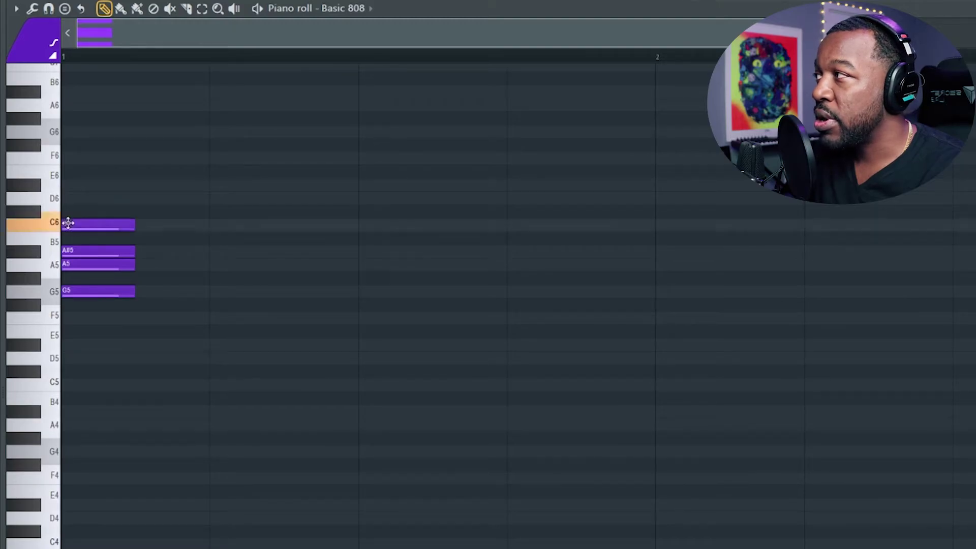
click(68, 197)
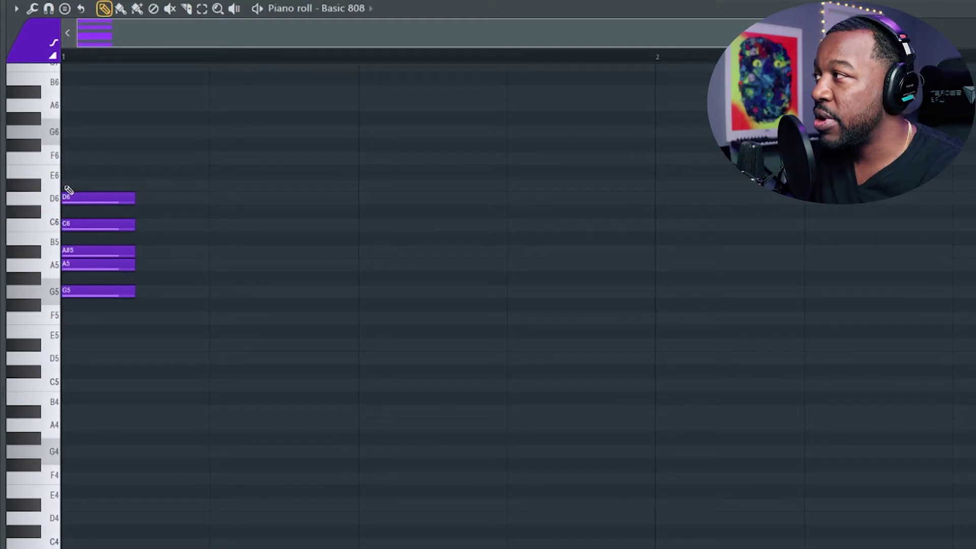
click(68, 184)
click(68, 157)
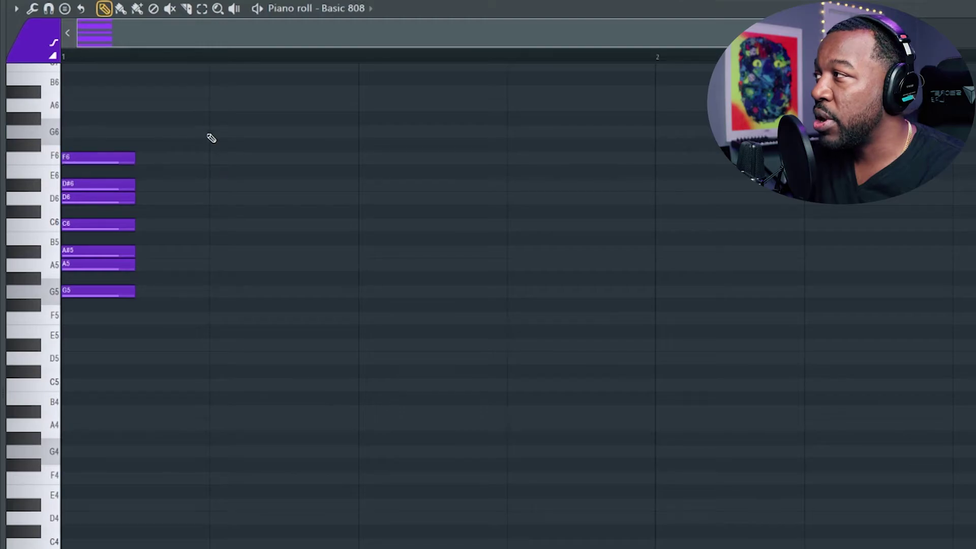
click(69, 132)
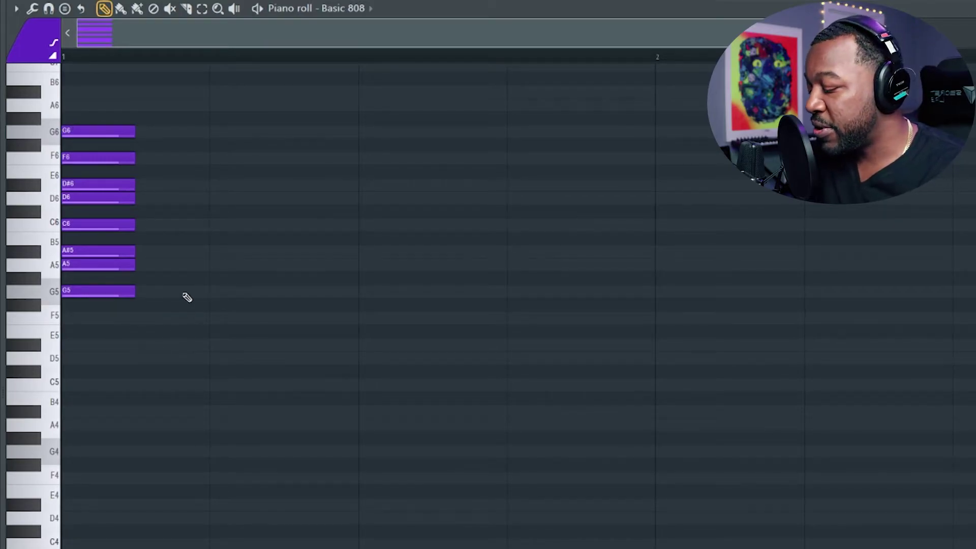
Delete all the stacked scale notes from the start of bar 1.
drag(178, 321, 66, 114)
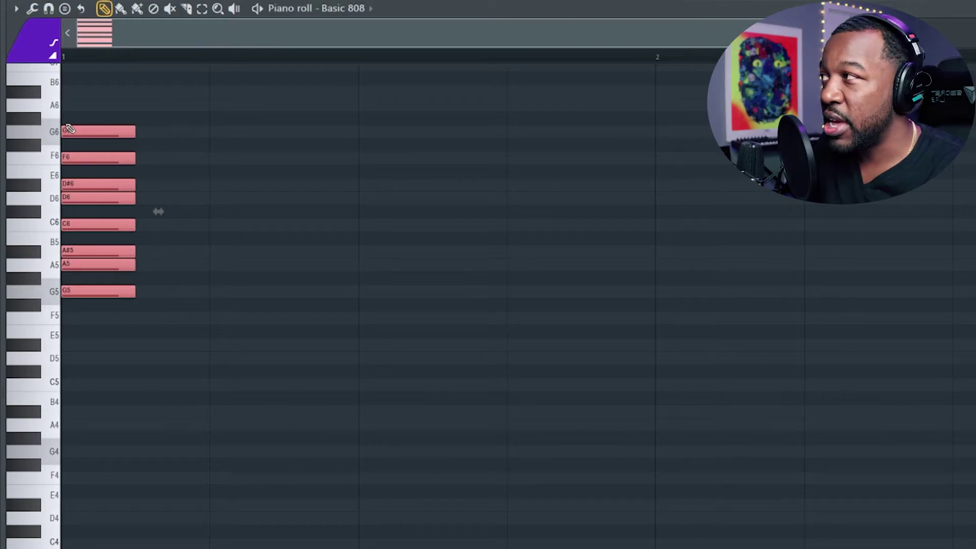
key(Delete)
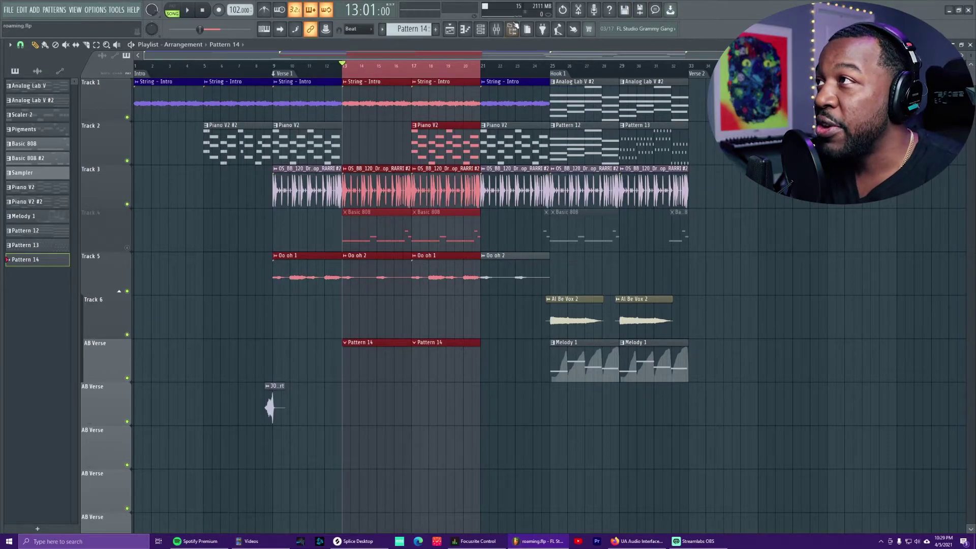
Open the Basic 808 channel's piano roll for Pattern 14 and restore it to a smaller floating window.
click(480, 29)
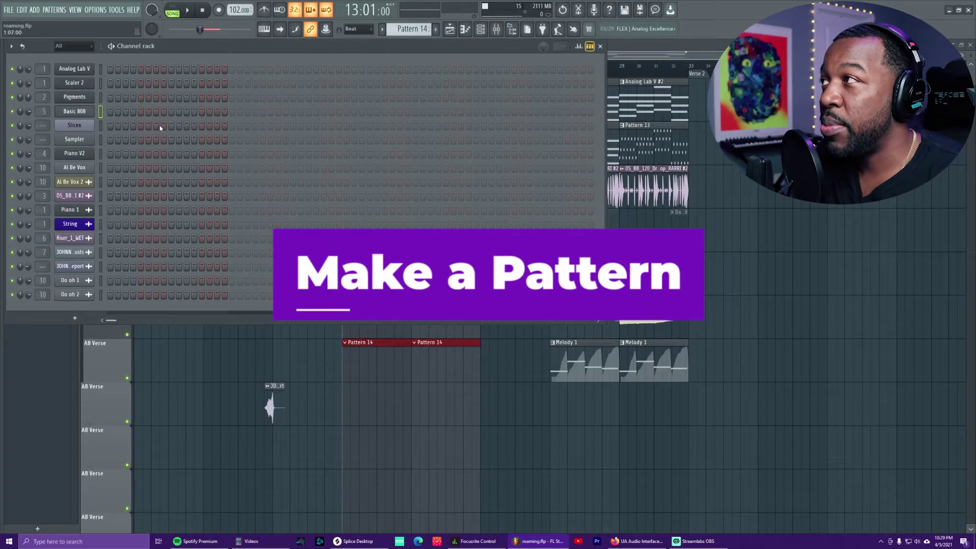
right_click(98, 112)
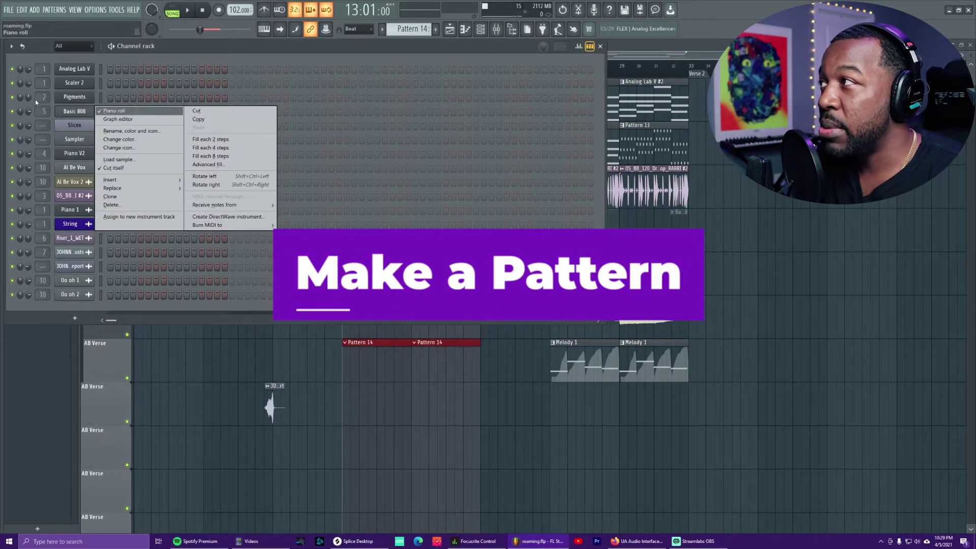
key(F7)
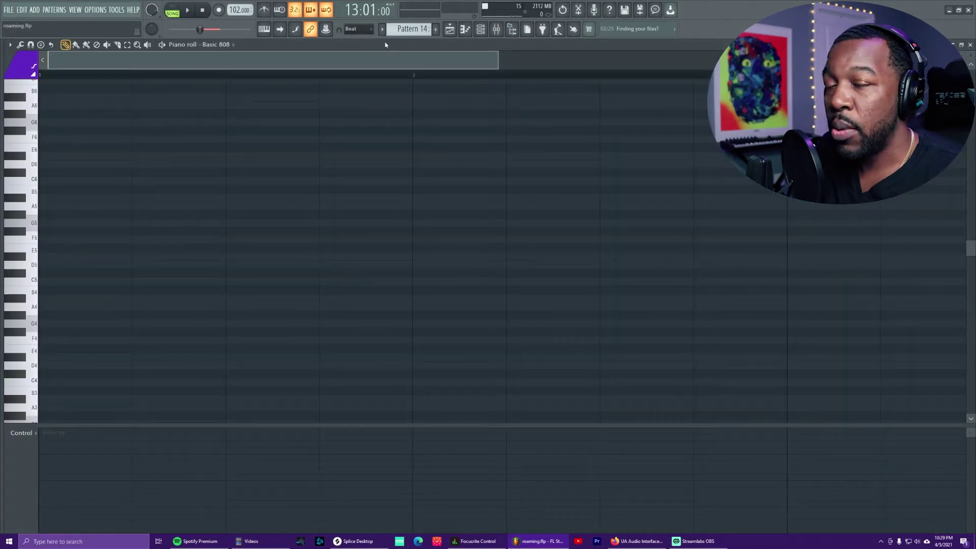
double_click(503, 49)
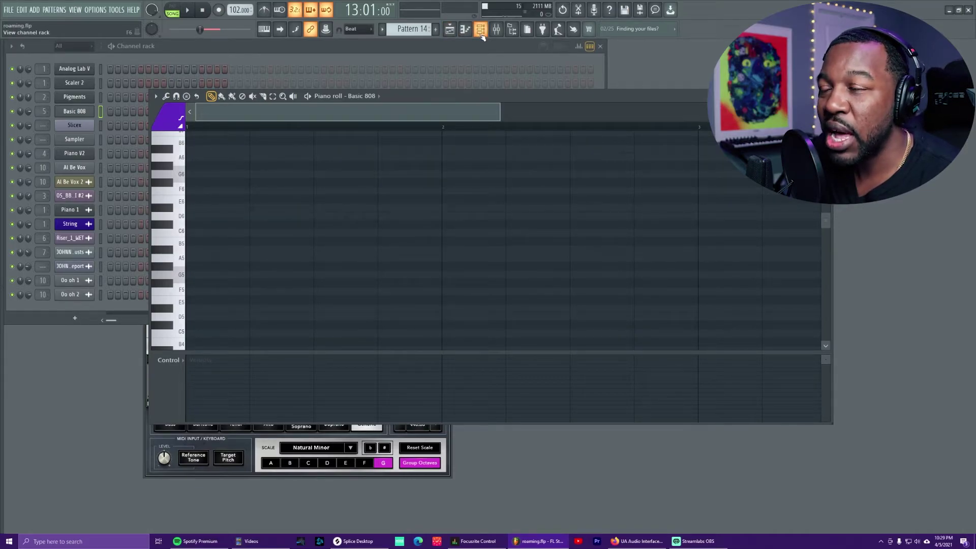
Play the selected playlist section from bar 13 and lower the Piano V2 fader slightly in the mixer.
click(449, 30)
key(space)
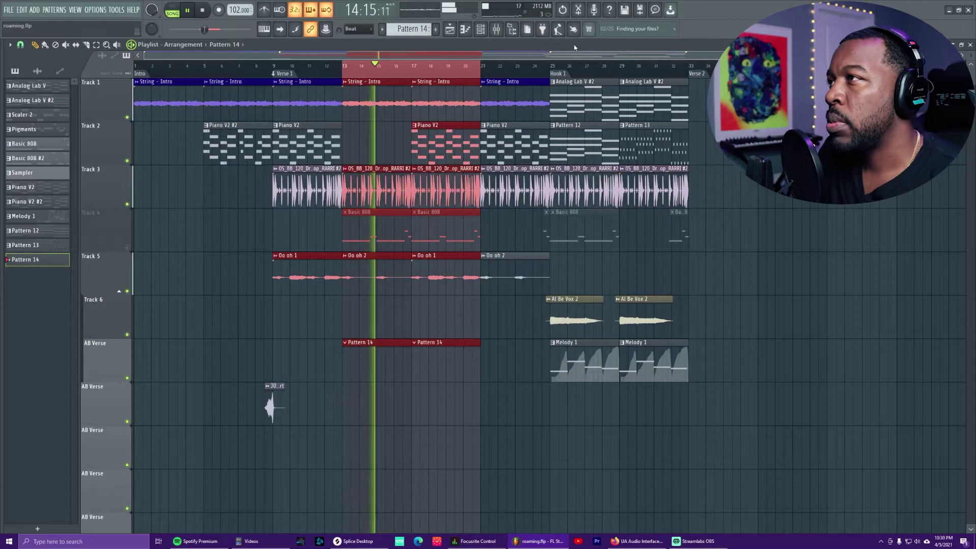
click(496, 31)
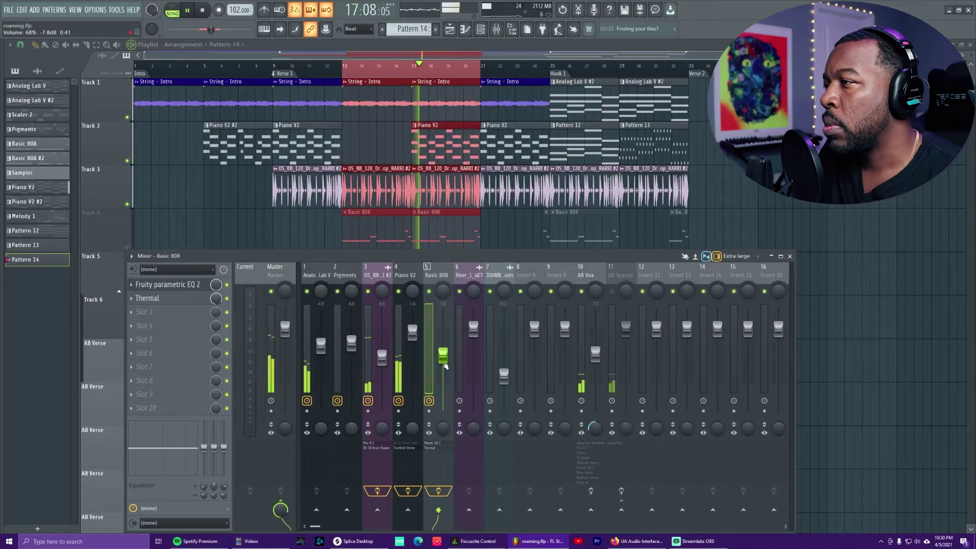
drag(407, 337, 420, 344)
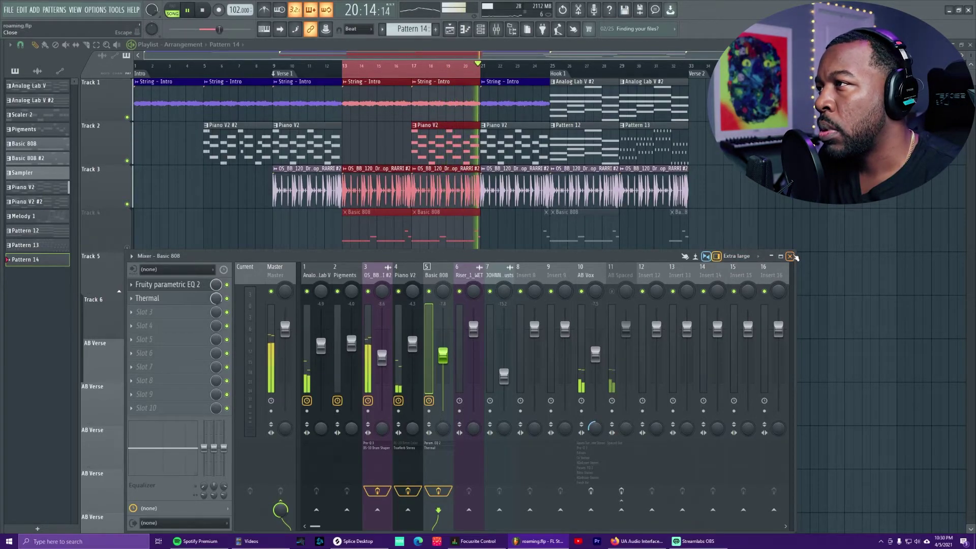
key(space)
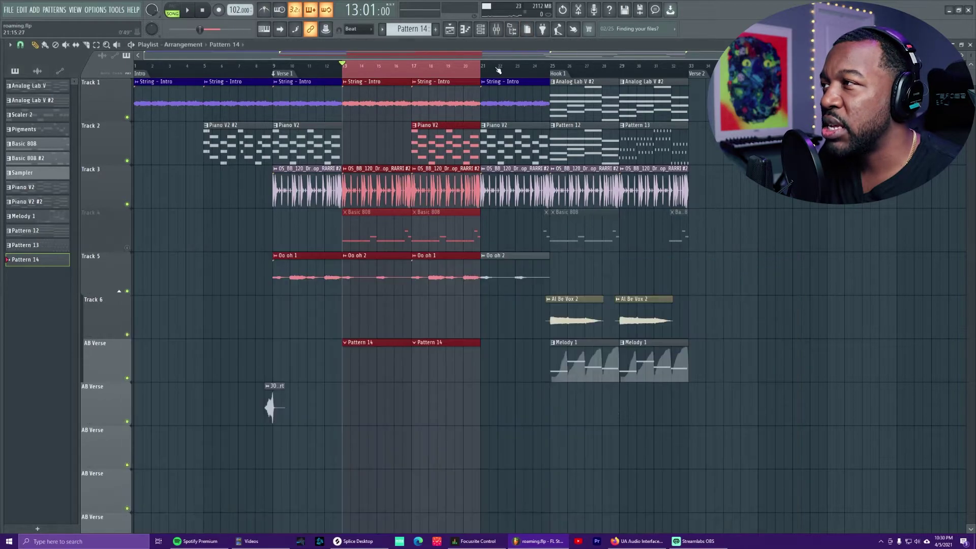
click(496, 29)
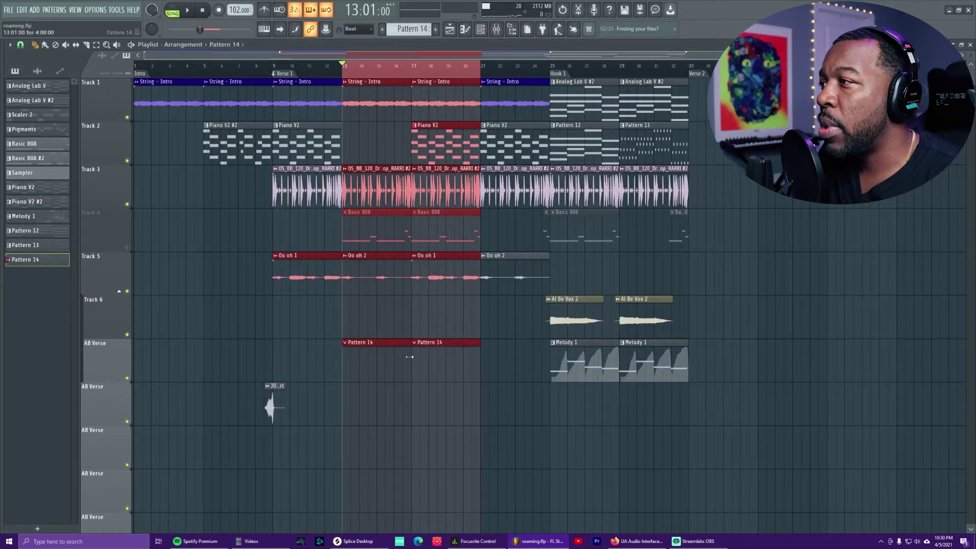
Move the channel rack over the middle of the playlist and open the Basic 808 channel's piano roll.
key(F6)
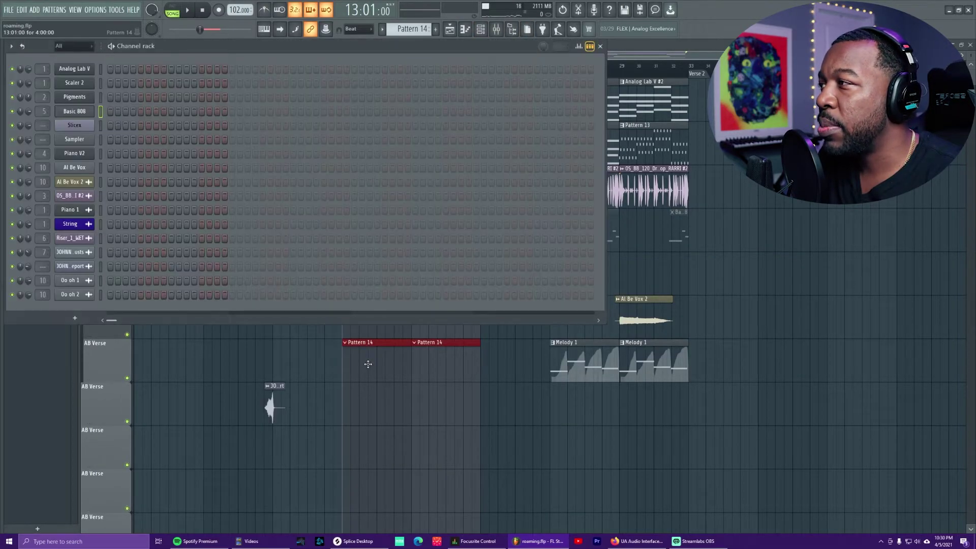
drag(353, 60, 386, 103)
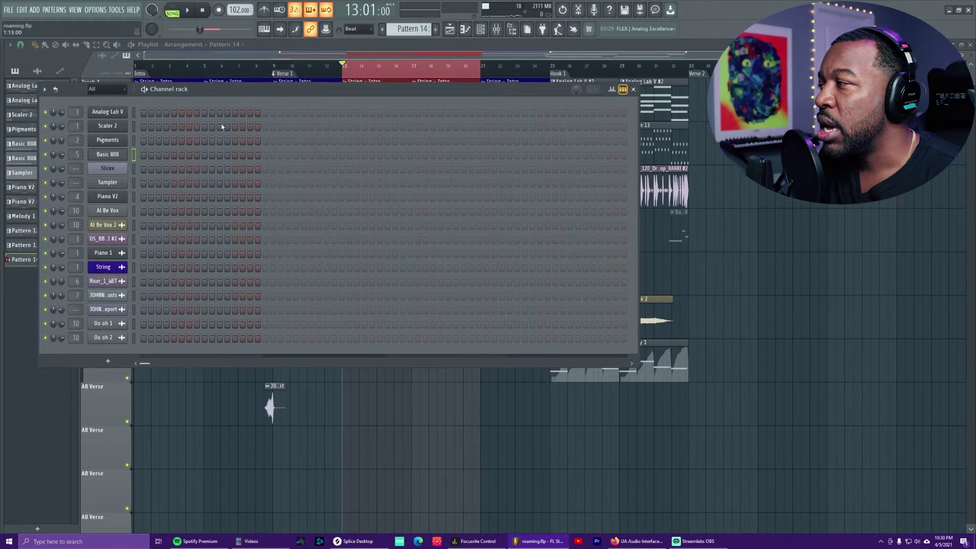
drag(492, 90, 606, 116)
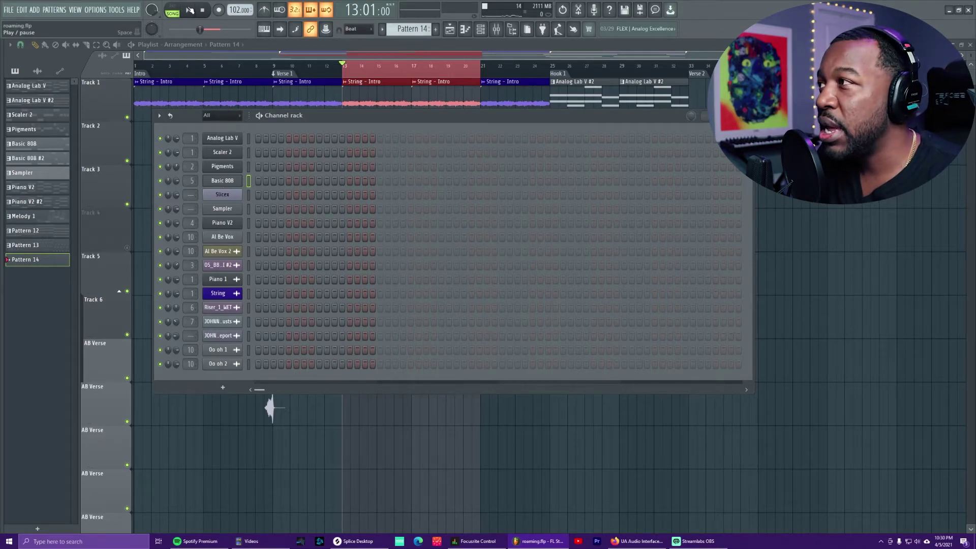
right_click(242, 177)
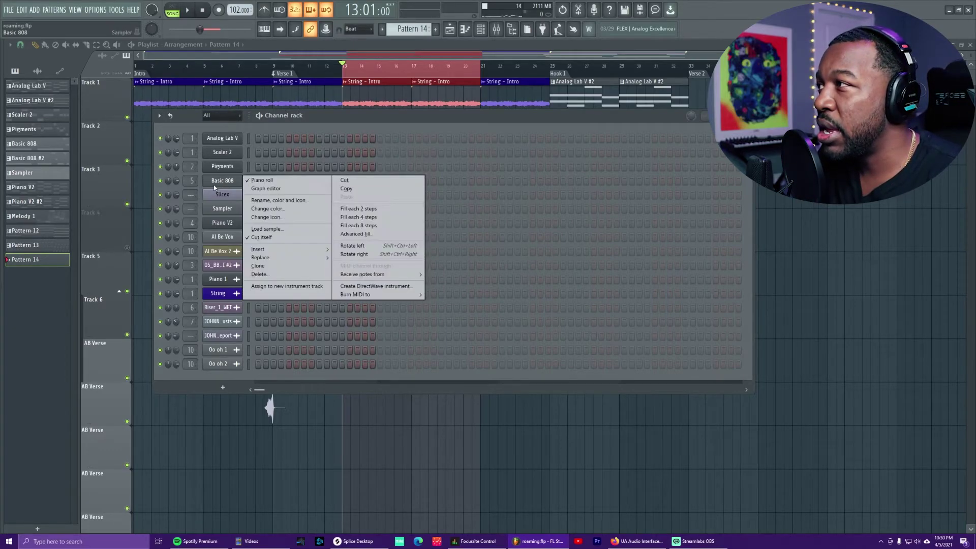
click(257, 181)
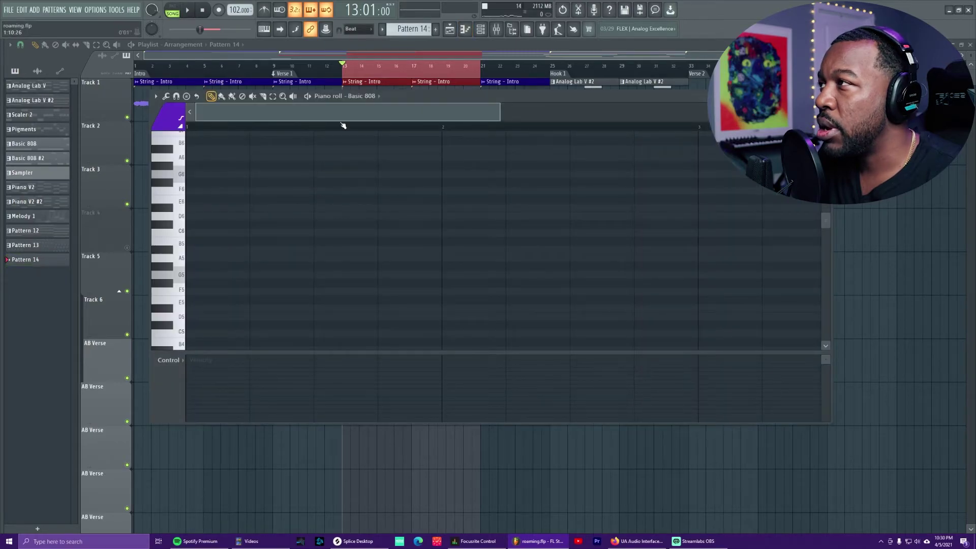
Place a G5 note at the start of bar 1 and preview it with the song playing.
key(space)
key(space)
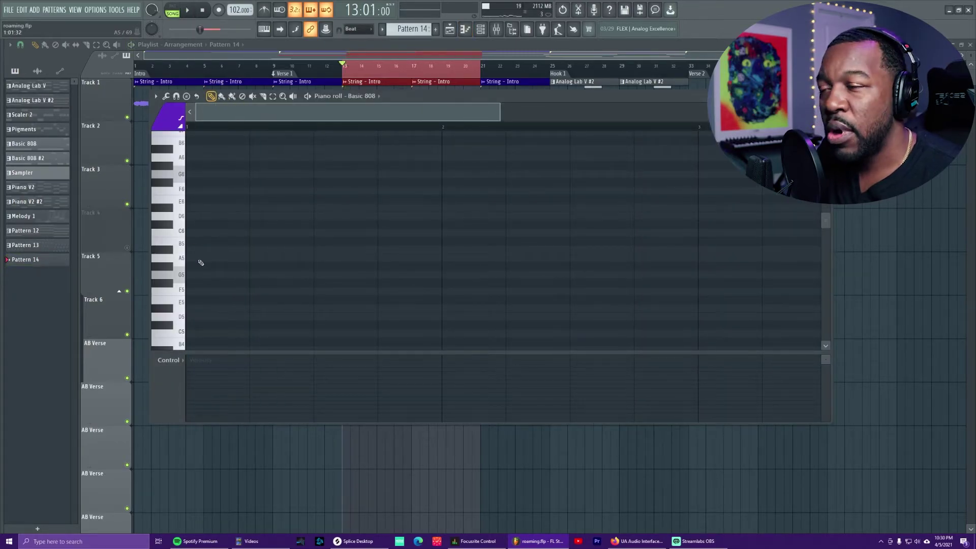
click(187, 275)
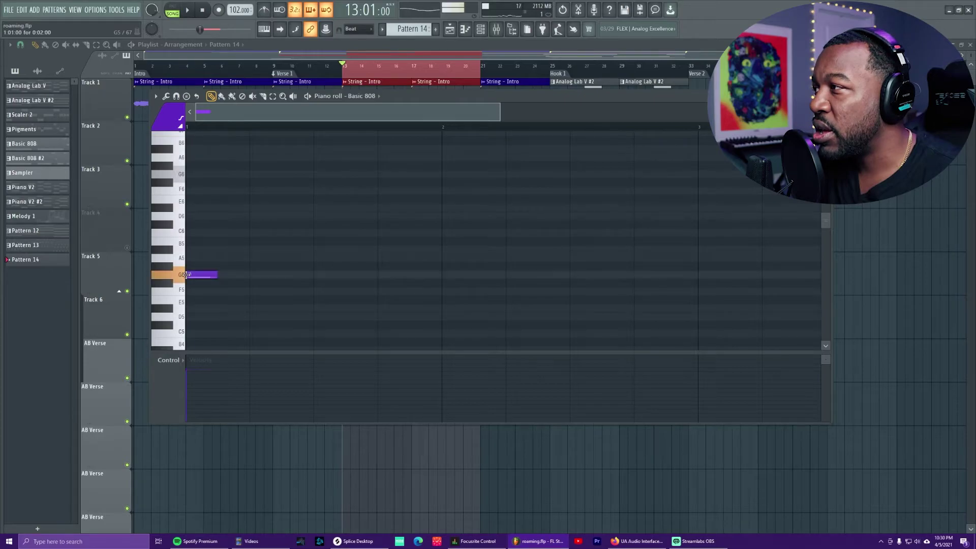
key(space)
key(space)
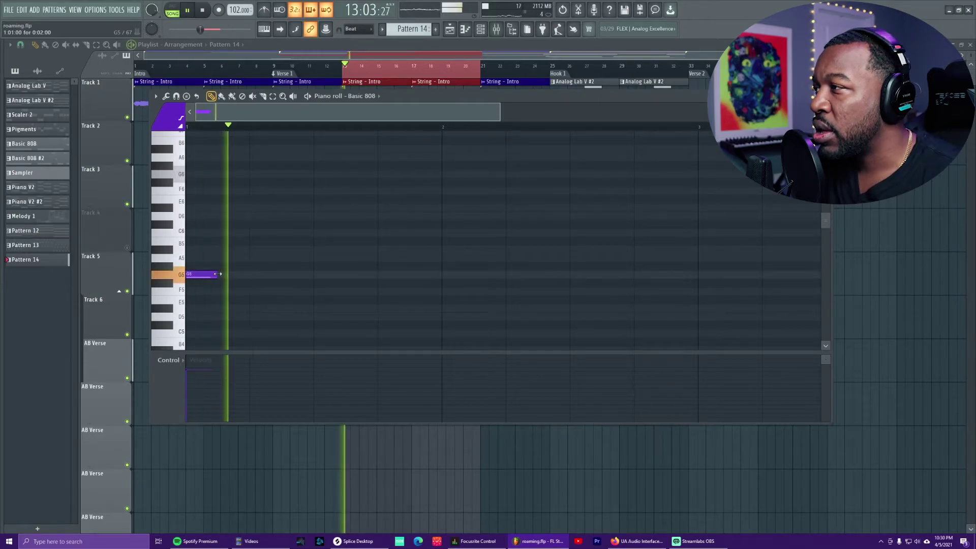
With snap set to Line, add a G5 note directly after the first and another half a beat into bar 2, previewing the pattern.
click(358, 28)
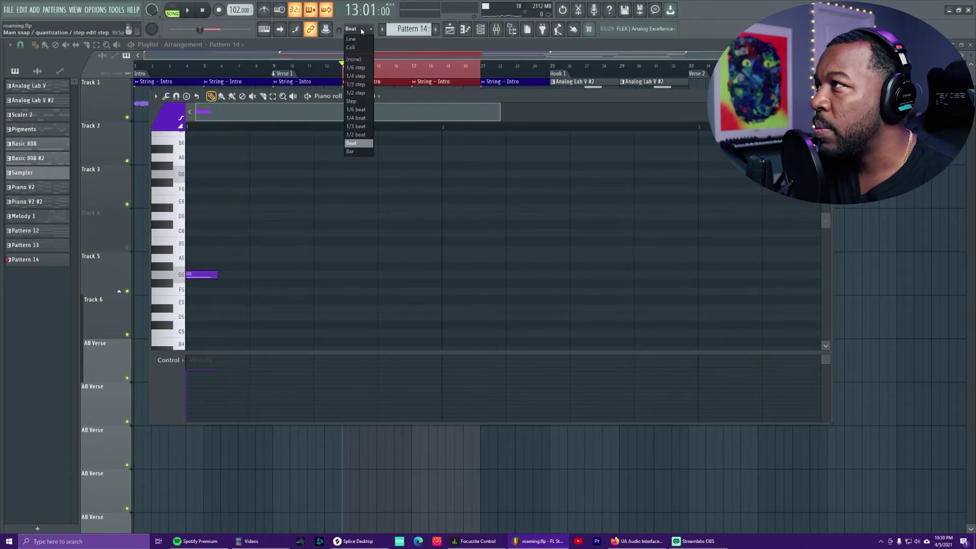
click(366, 40)
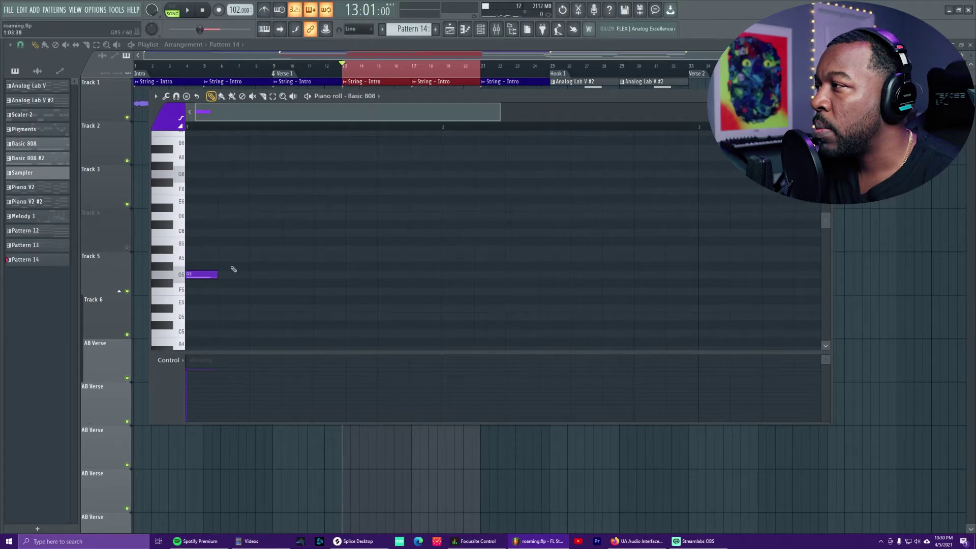
mouse_move(217, 274)
mouse_down()
mouse_move(229, 275)
mouse_move(220, 275)
mouse_up()
key(space)
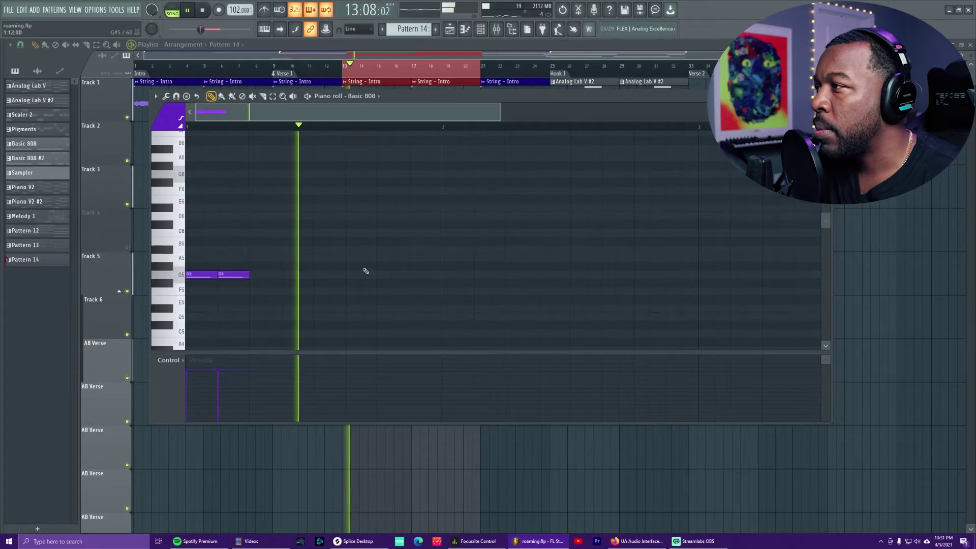
click(488, 276)
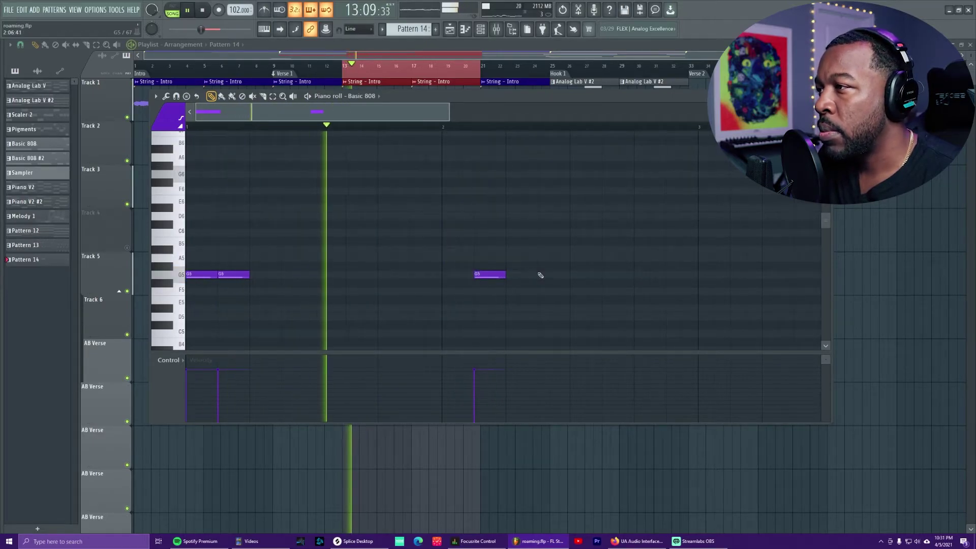
key(space)
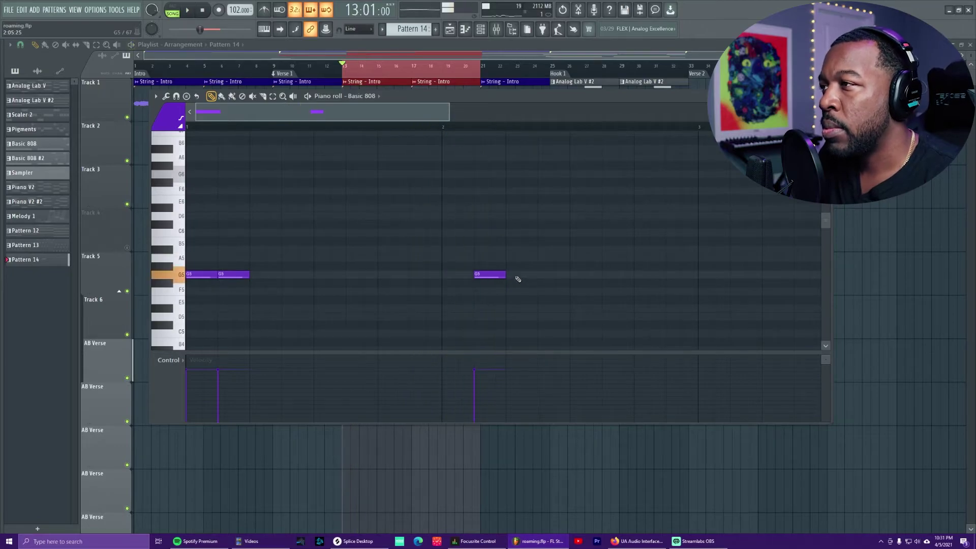
Add a G5 note directly after the existing note in bar 2 of the Basic 808 pattern.
click(507, 275)
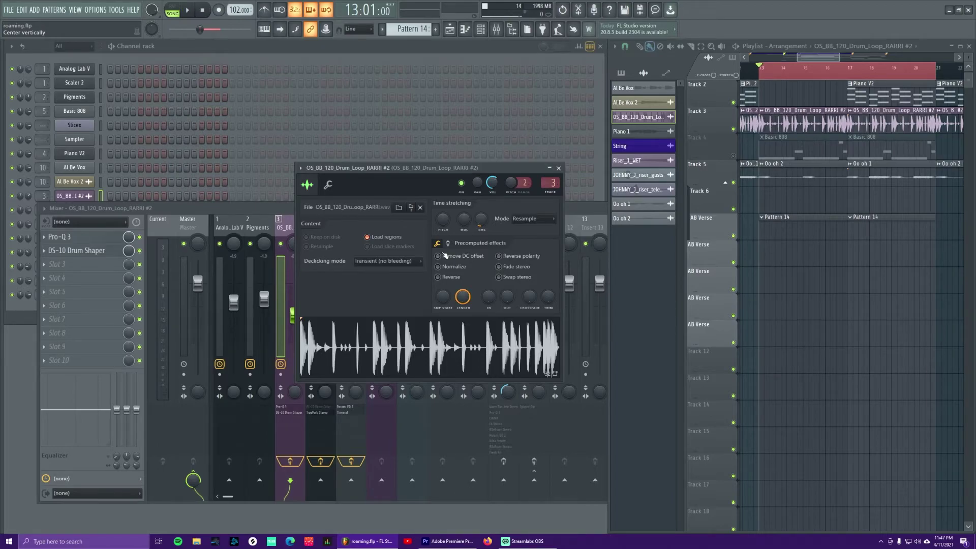
Move the drum loop's channel settings window aside and display the Basic 808 channel's options.
drag(489, 172, 514, 181)
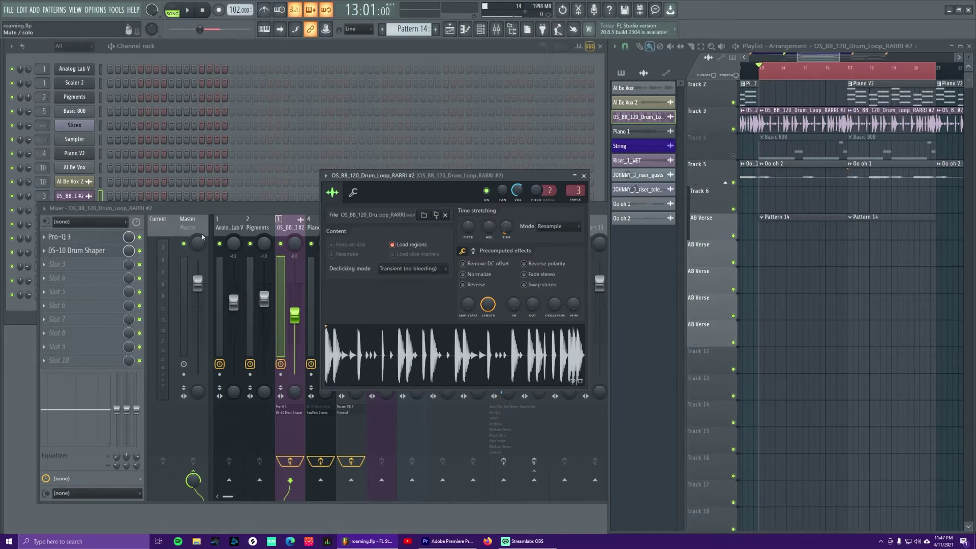
click(90, 114)
right_click(90, 116)
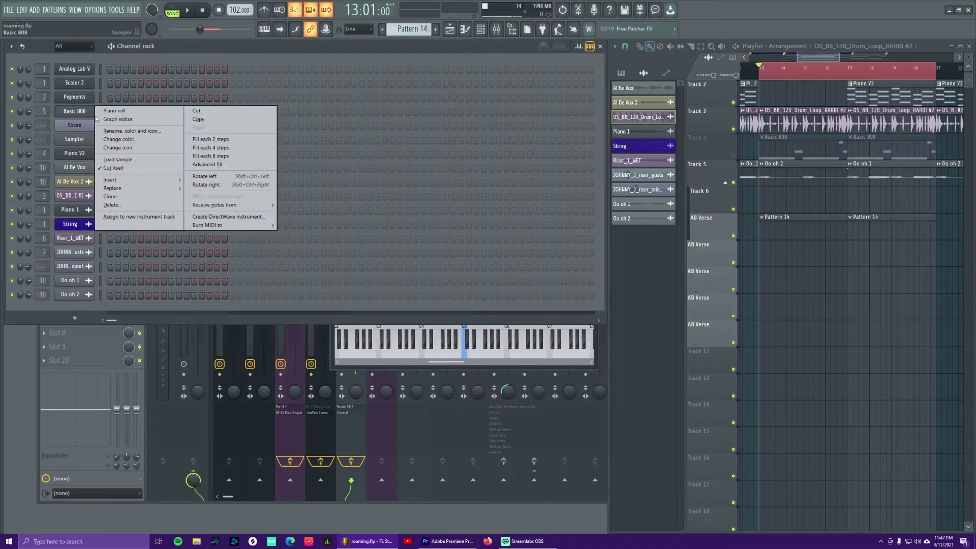
click(251, 207)
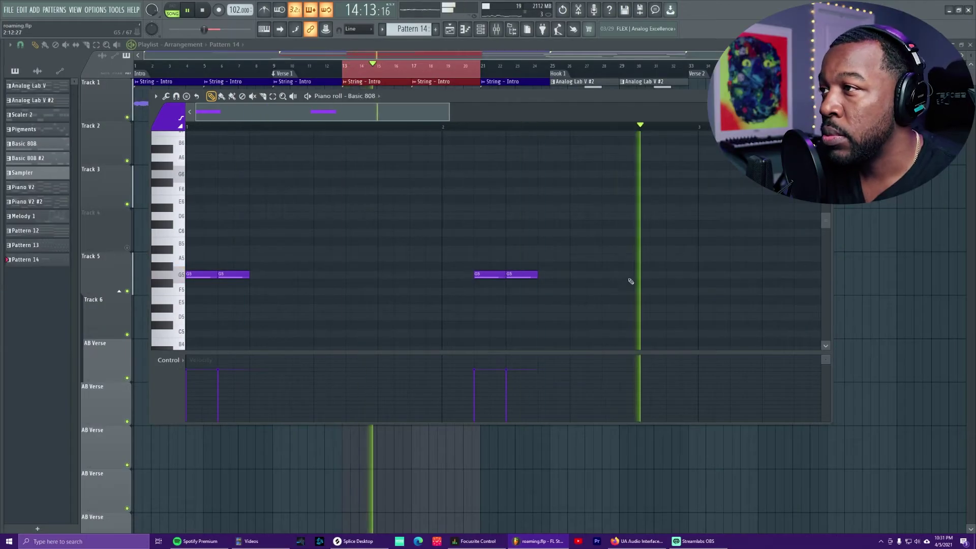
Complete the four-bar rhythm with G5 notes: one late in bar 2, three in bar 3 and five in bar 4.
click(634, 274)
click(673, 275)
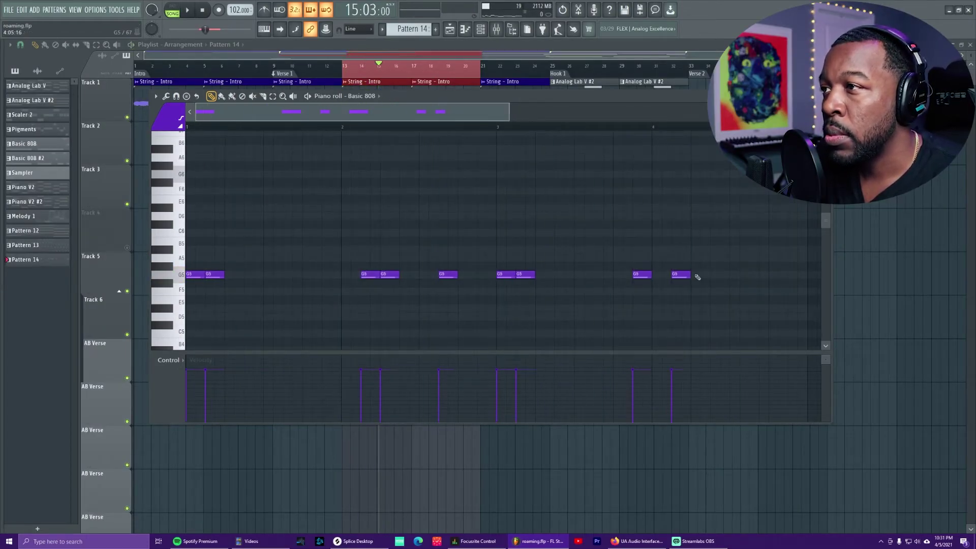
click(692, 275)
click(733, 274)
click(751, 274)
key(space)
scroll(711, 274, down, 1)
click(692, 274)
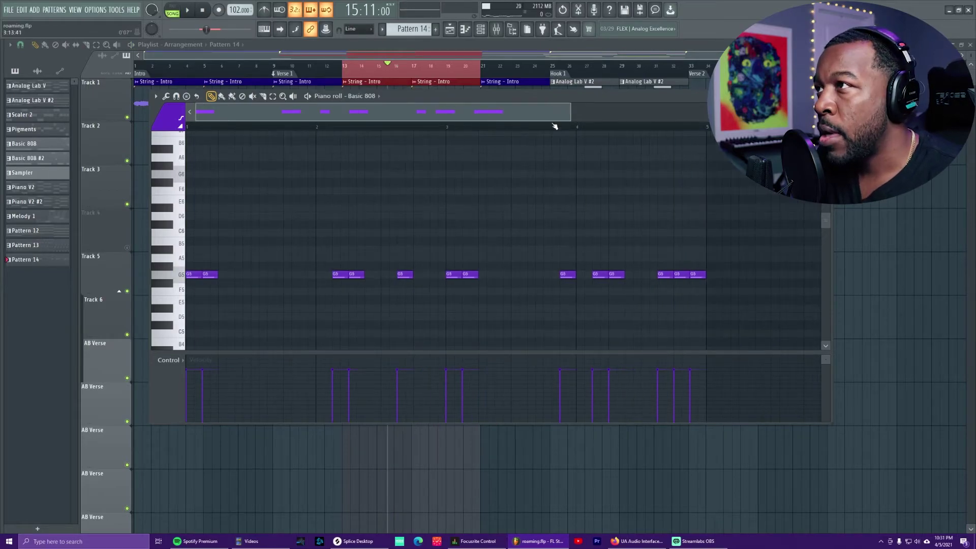
Play the whole four-bar 808 pattern with the song and check the Basic 808 level in the mixer.
drag(569, 109, 709, 109)
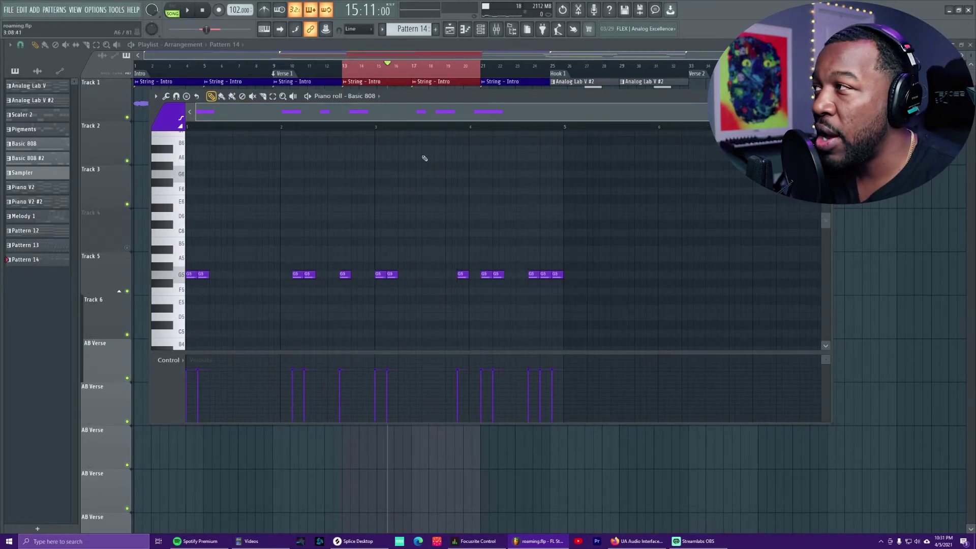
key(space)
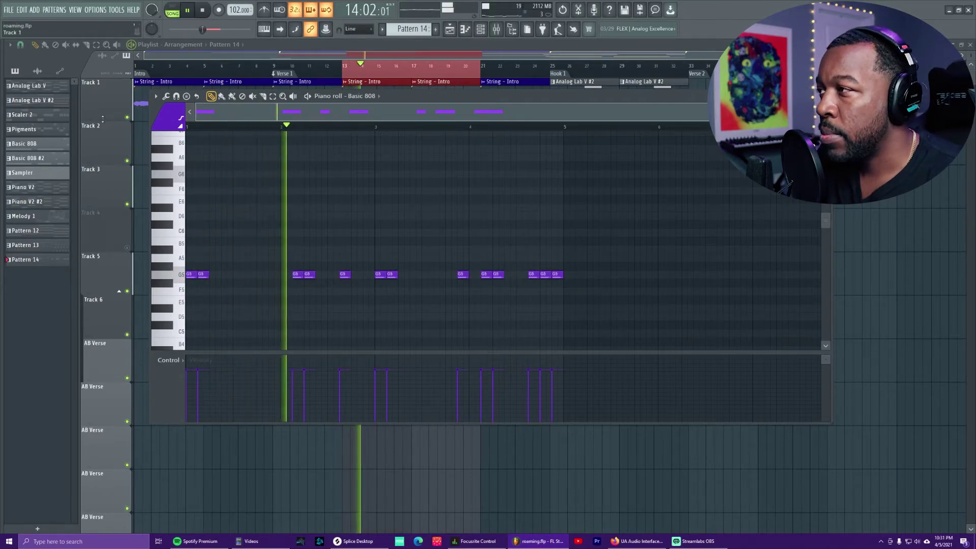
click(505, 32)
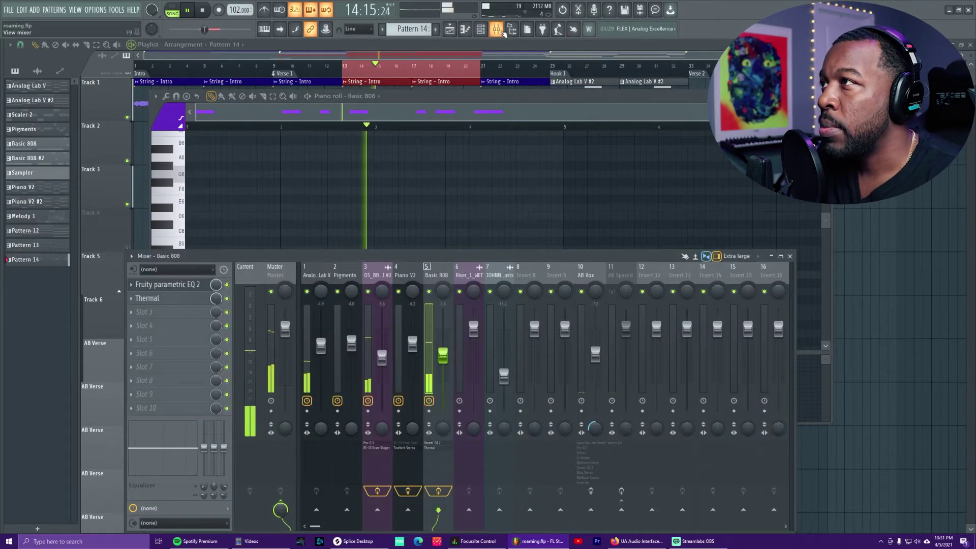
click(504, 32)
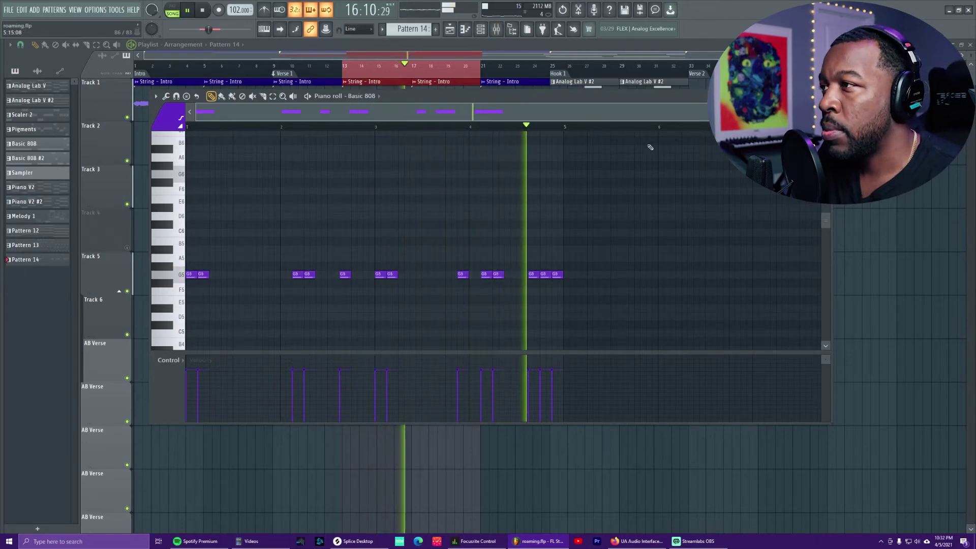
key(space)
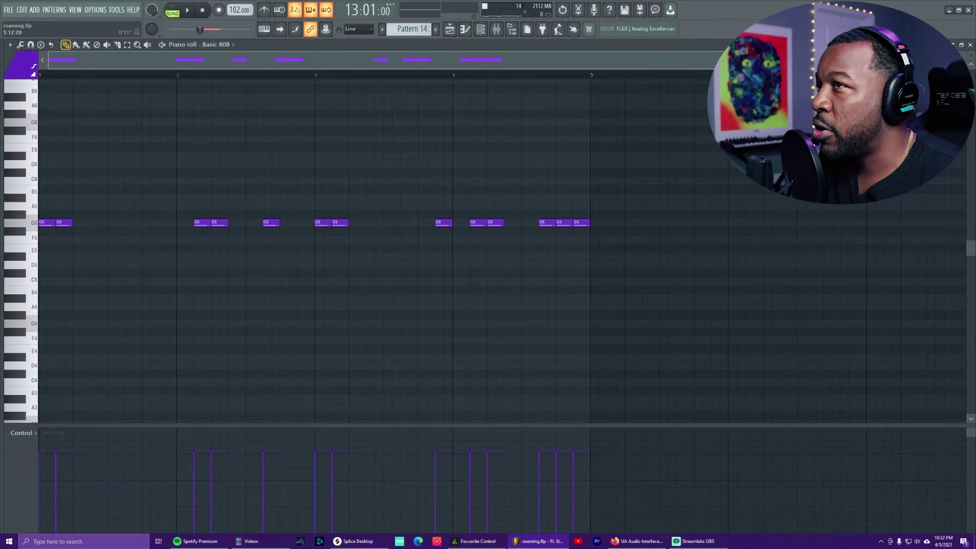
Apply Quick legato to all the G5 notes so each extends to the start of the following one, and preview the pattern.
scroll(970, 57, up, 1)
scroll(970, 57, up, 1)
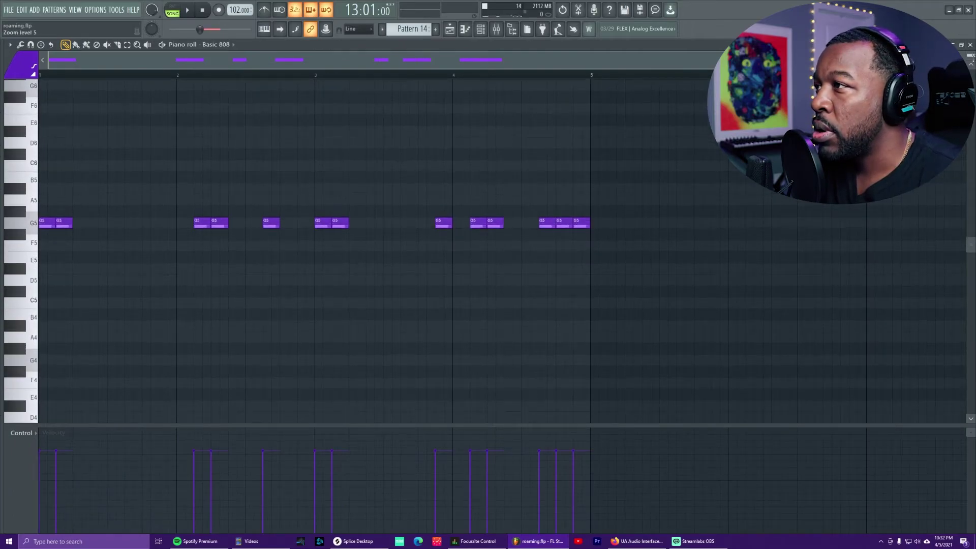
key(ctrl+a)
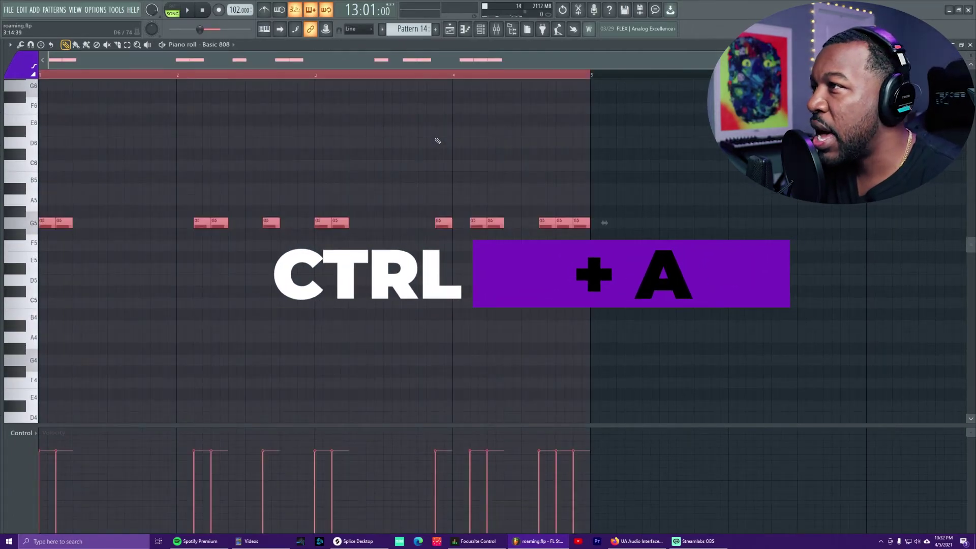
scroll(364, 257, up, 3)
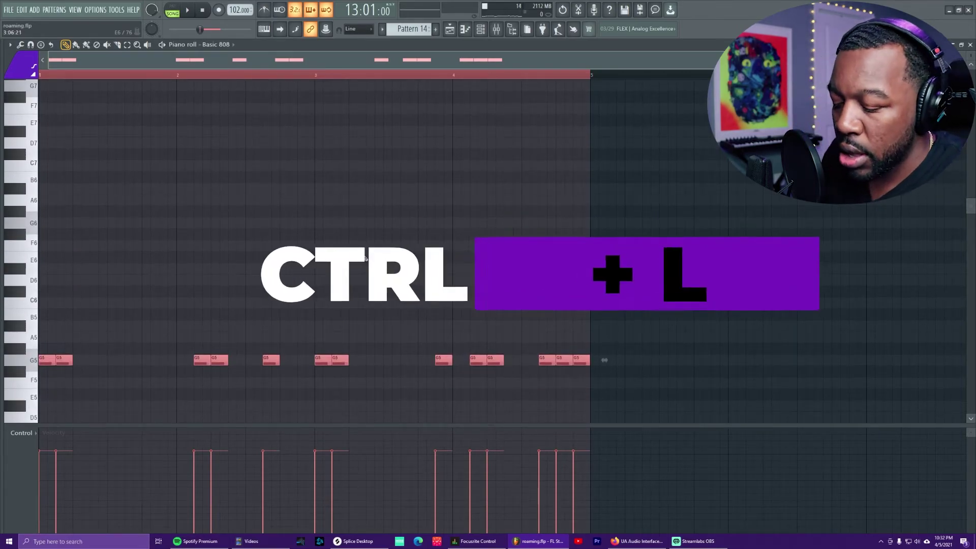
key(ctrl+l)
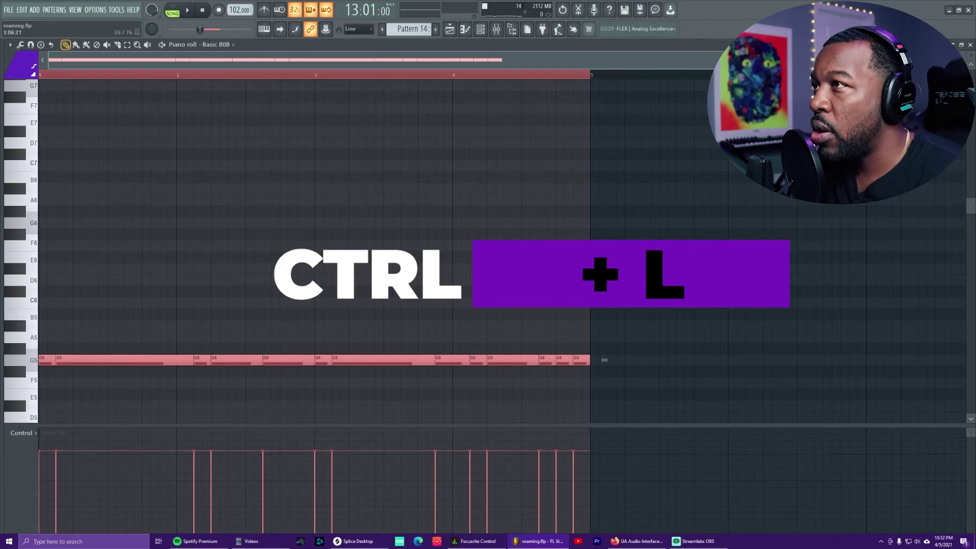
key(ctrl+d)
key(space)
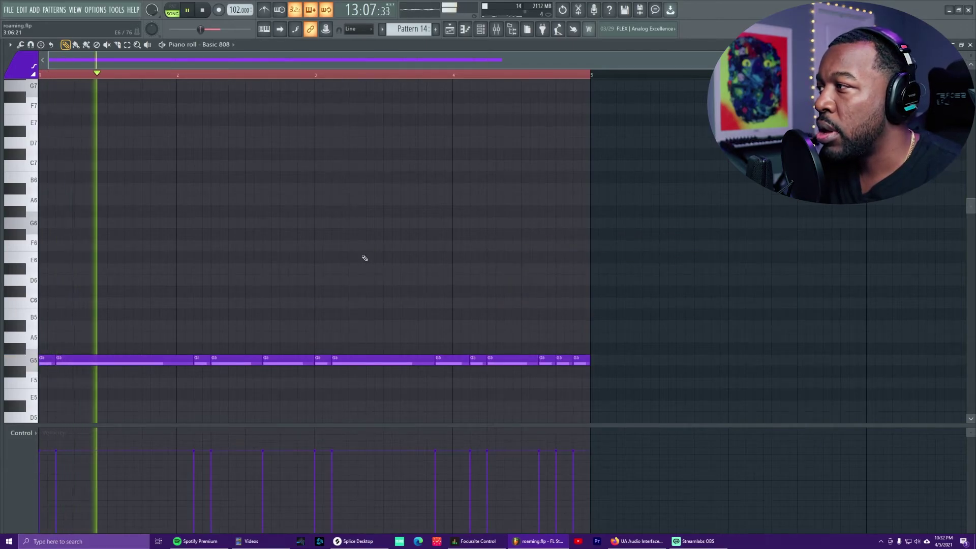
key(space)
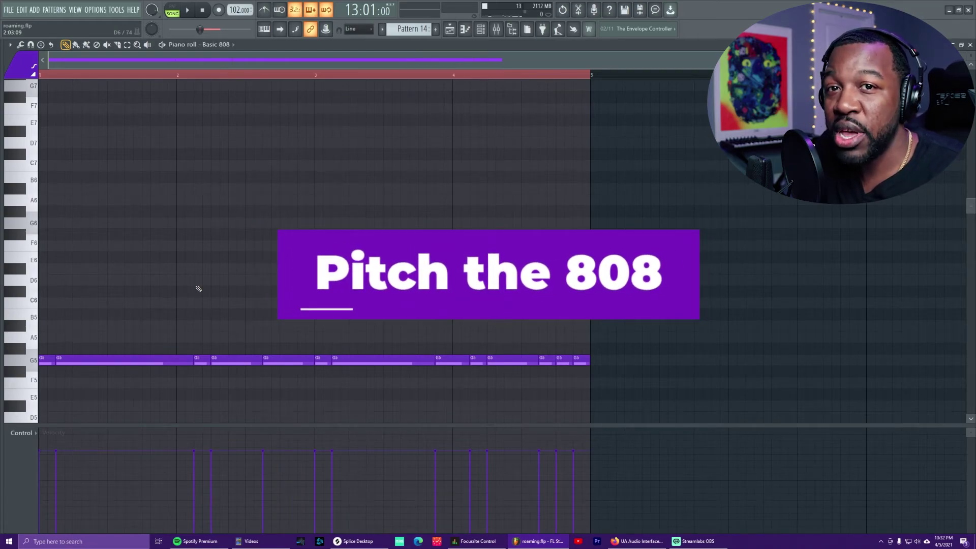
Replace the first G5 note in bar 2 with a D6 note of the same length and preview the change.
key(space)
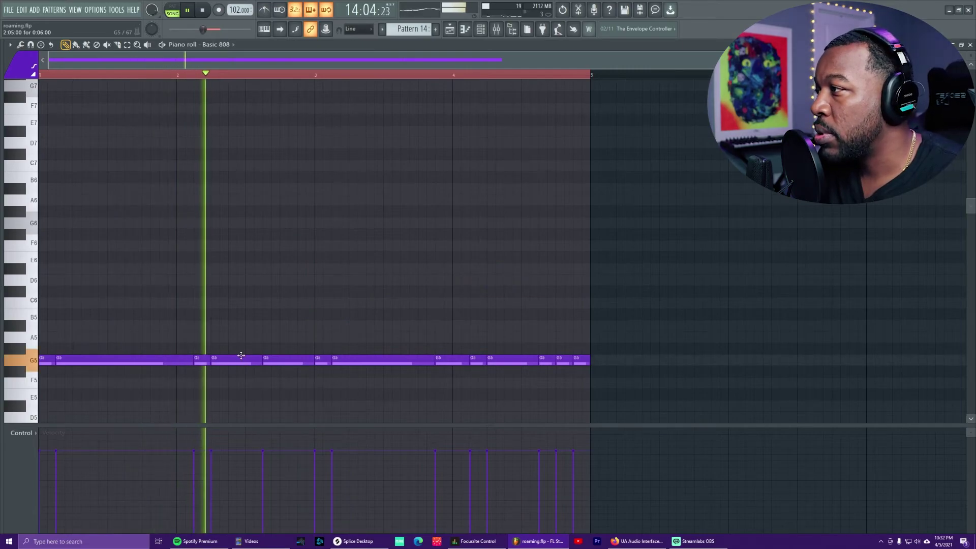
key(space)
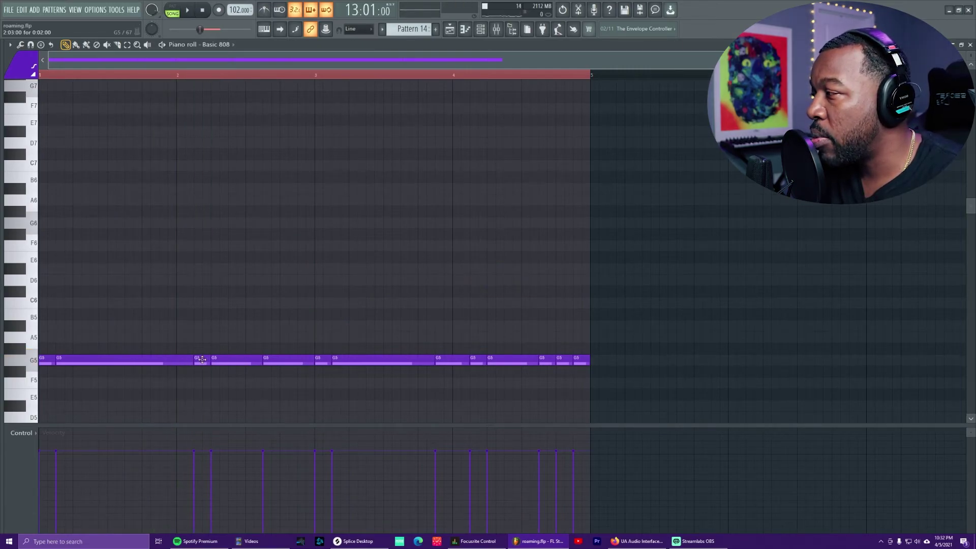
click(201, 360)
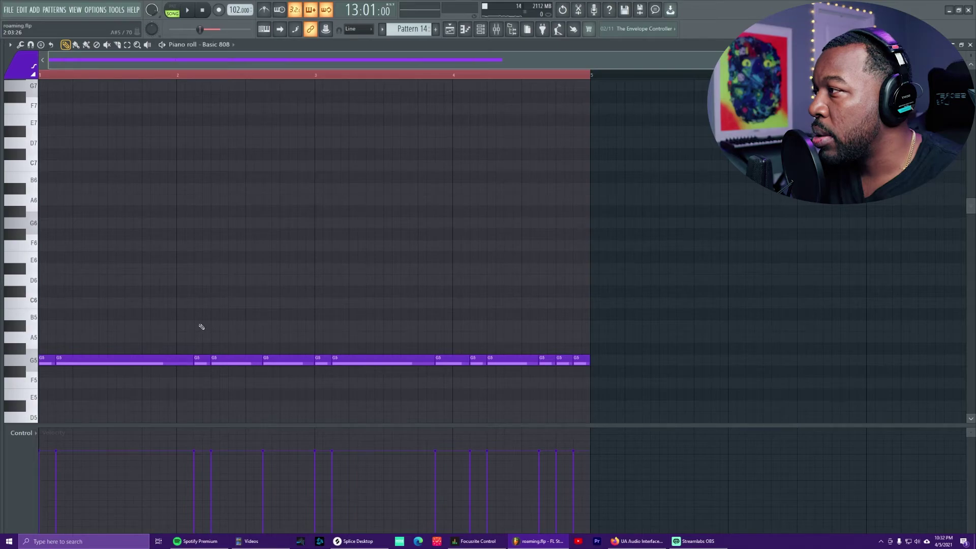
click(202, 327)
click(196, 280)
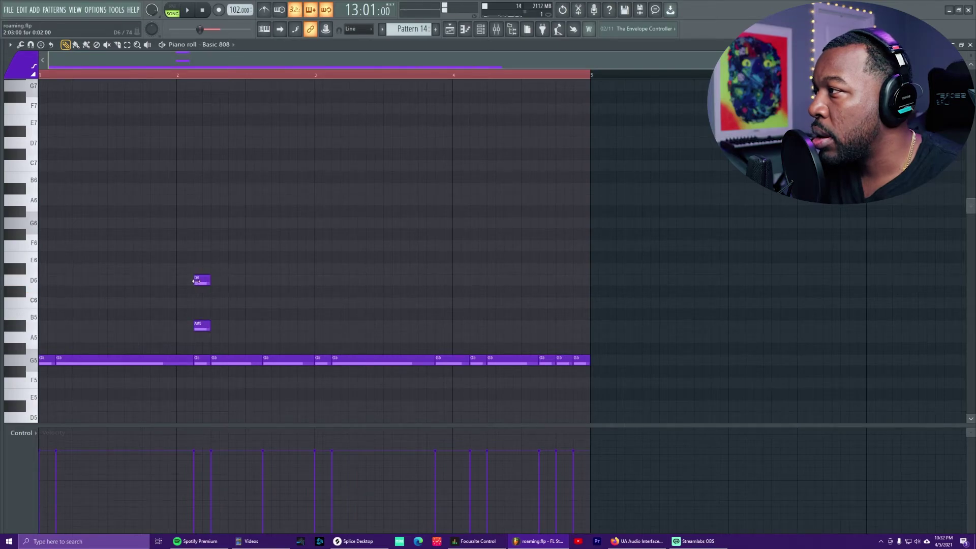
right_click(199, 358)
key(space)
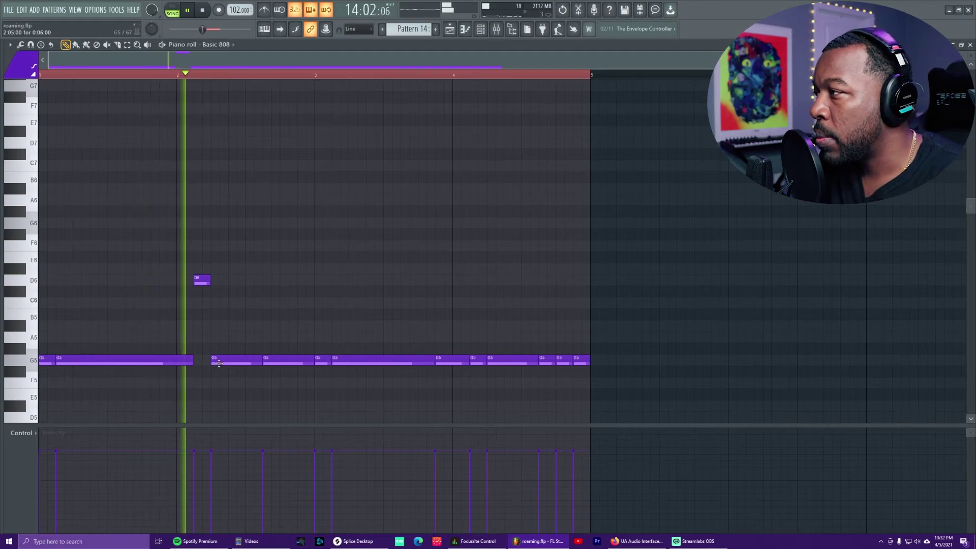
key(space)
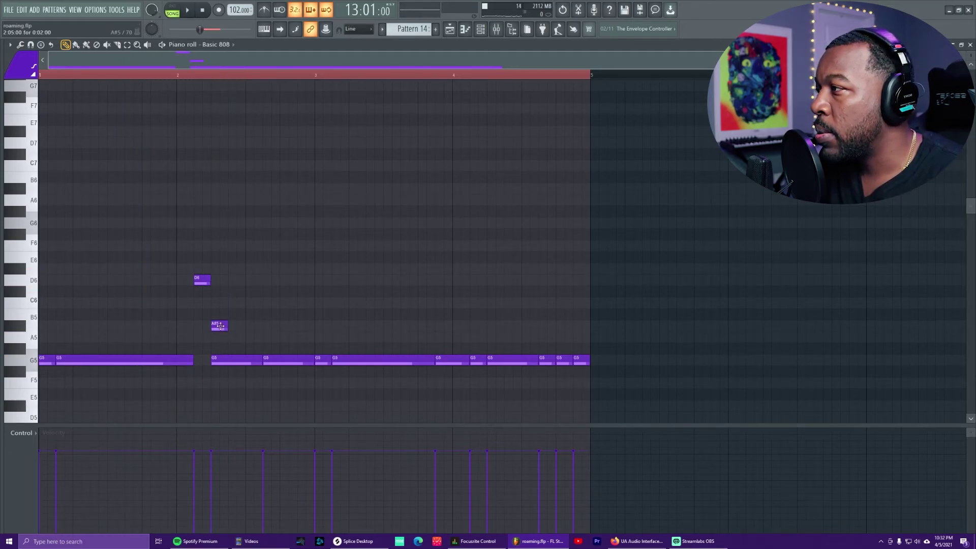
Try an A#5 note instead of the G5 following the D6 in bar 2, stretch it to the next note and preview it.
right_click(233, 359)
key(space)
drag(228, 329, 260, 331)
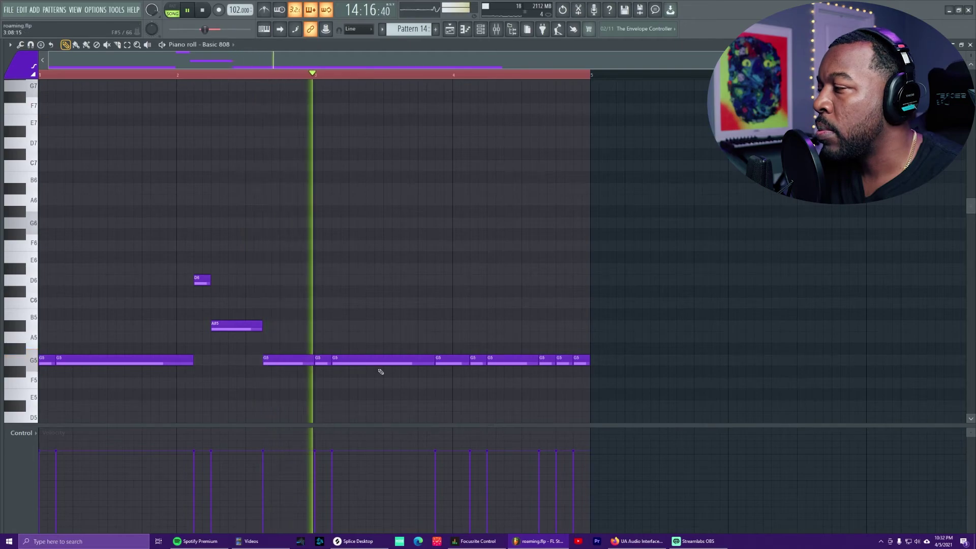
key(space)
Move the A#5 note in bar 2 back down to G5 and preview the pattern.
drag(231, 326, 233, 360)
key(space)
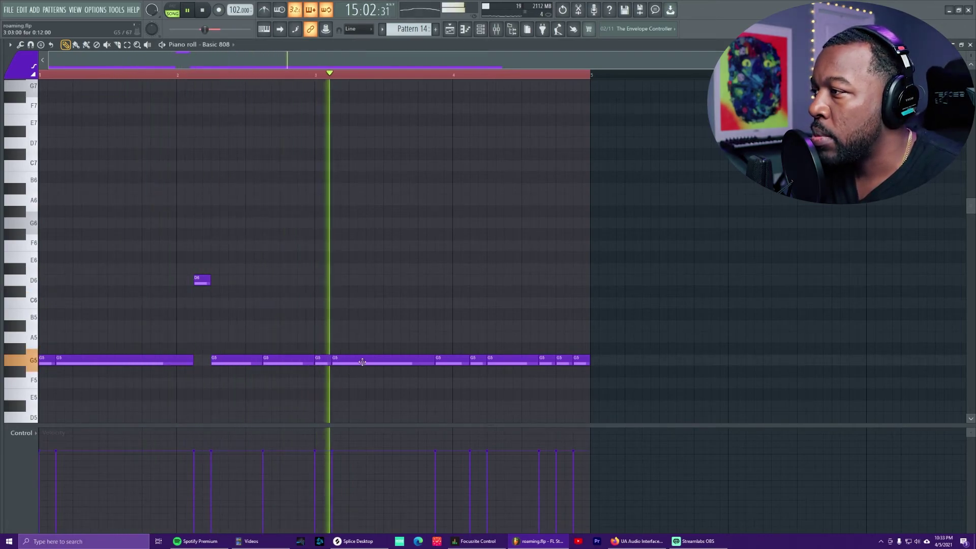
key(space)
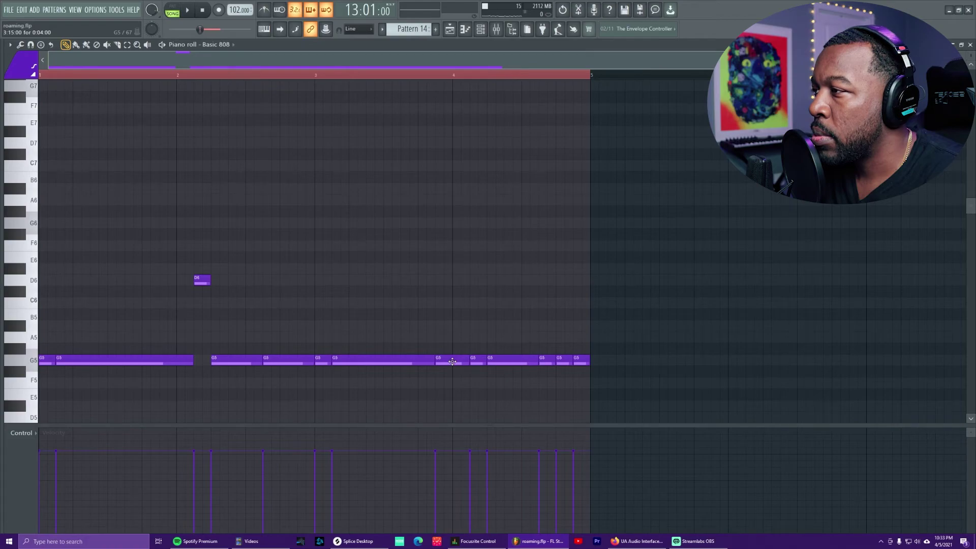
Raise bar 3's last note and bar 4's first and fourth notes to D6, bar 4's second note to A#5, and preview the pattern.
drag(451, 361, 453, 281)
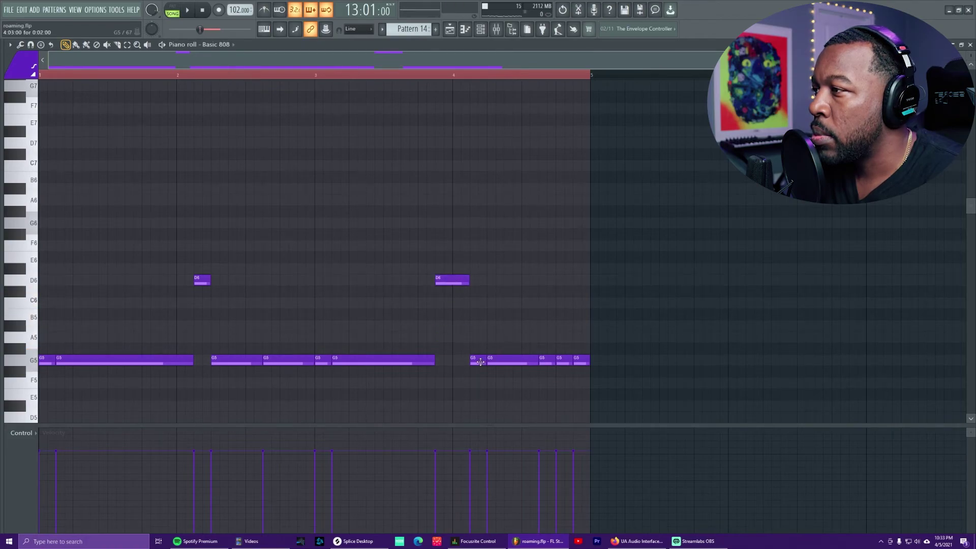
drag(480, 362, 480, 281)
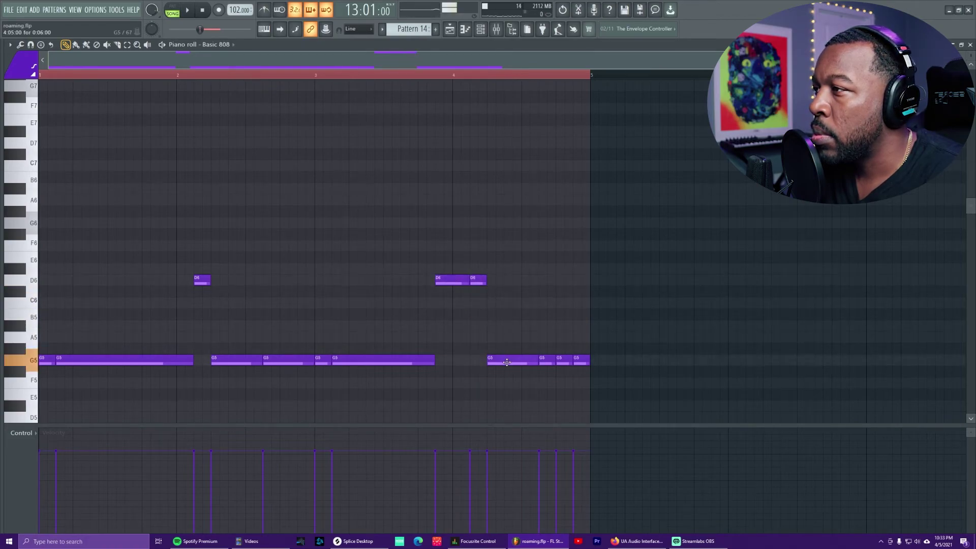
drag(507, 361, 506, 327)
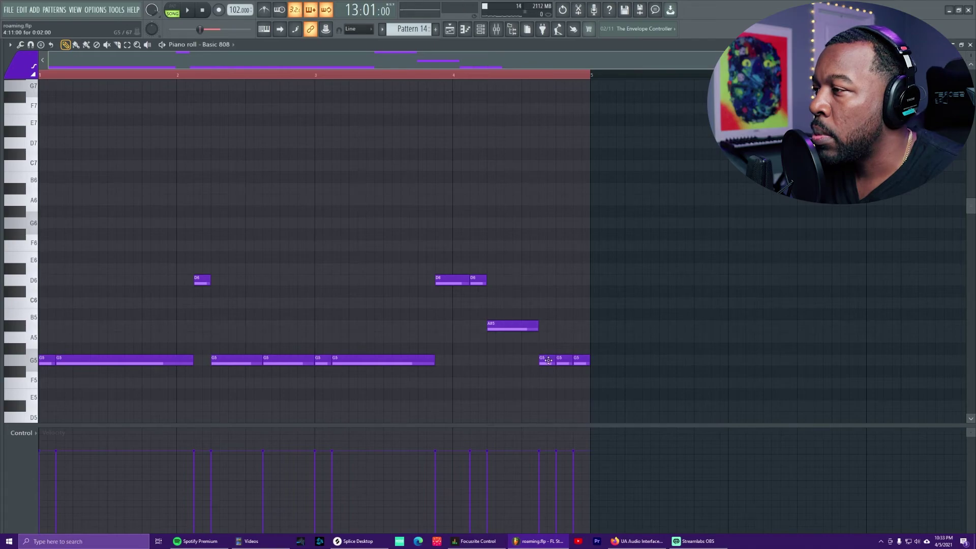
drag(562, 362, 567, 281)
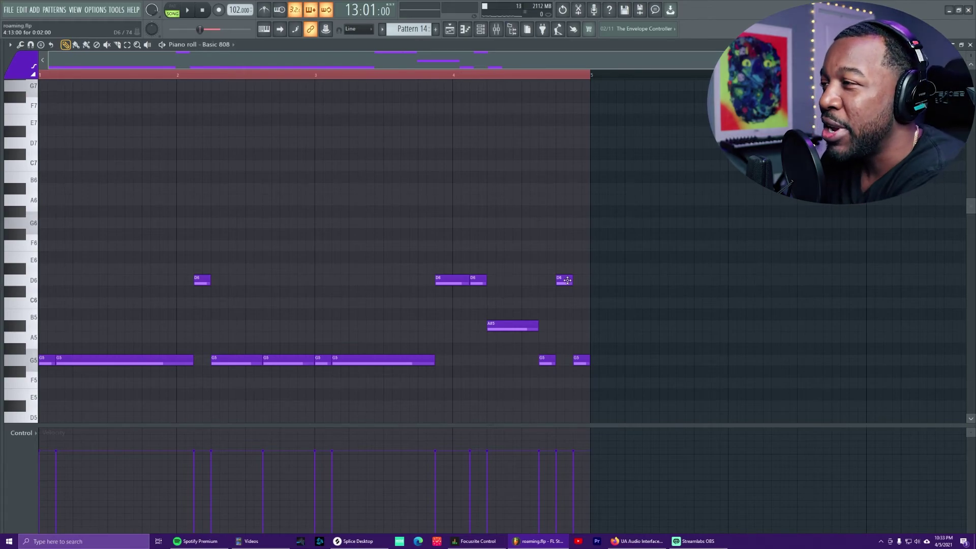
key(space)
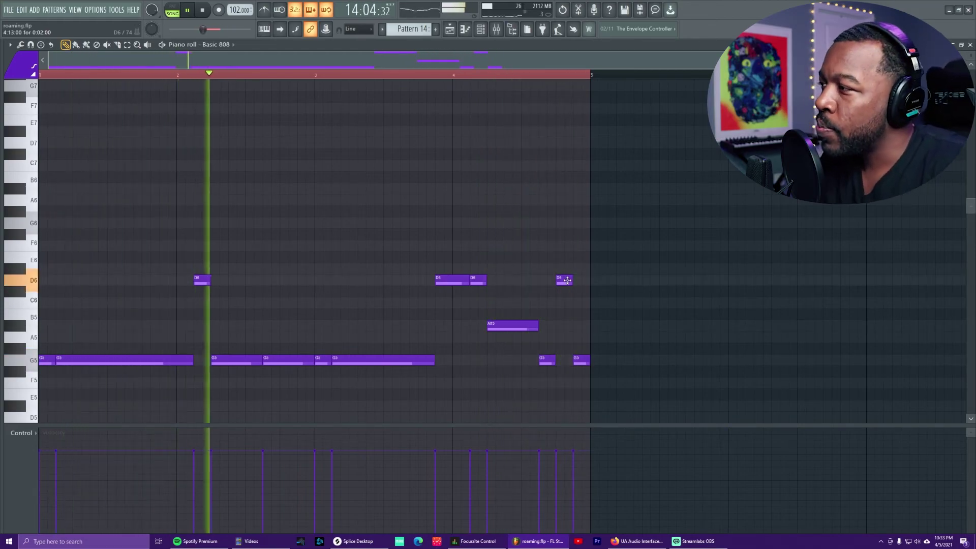
key(space)
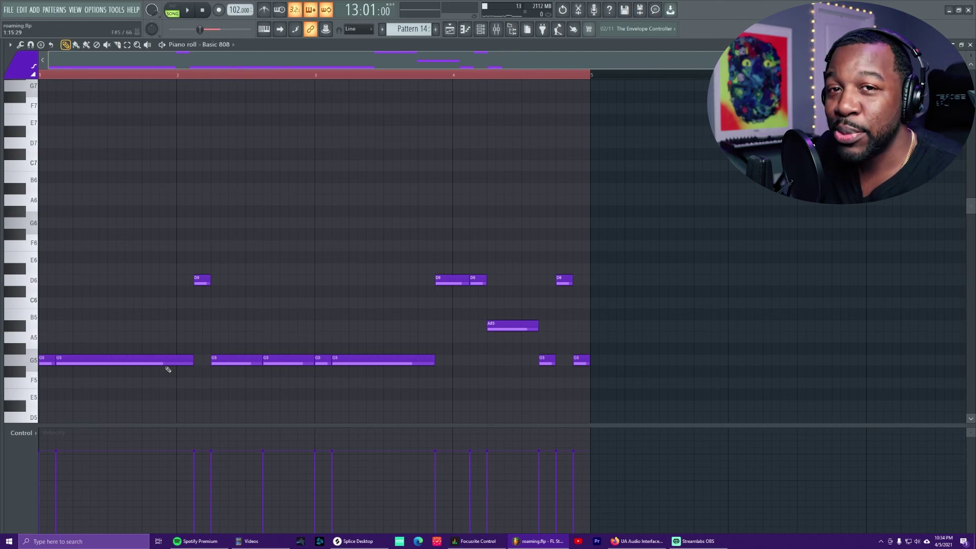
Play the song in the playlist and extend the time selection starting at bar 13 to bar 29.
key(space)
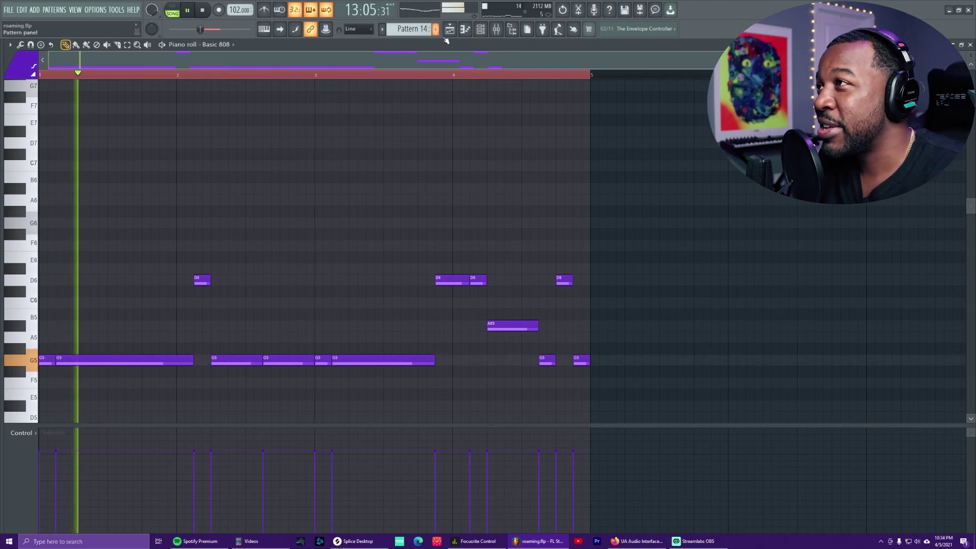
key(F5)
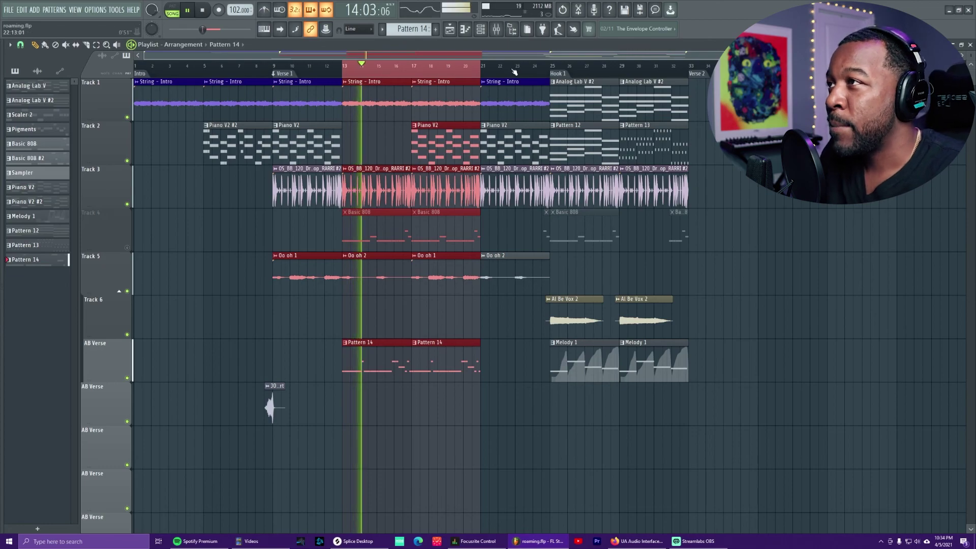
drag(481, 67, 621, 71)
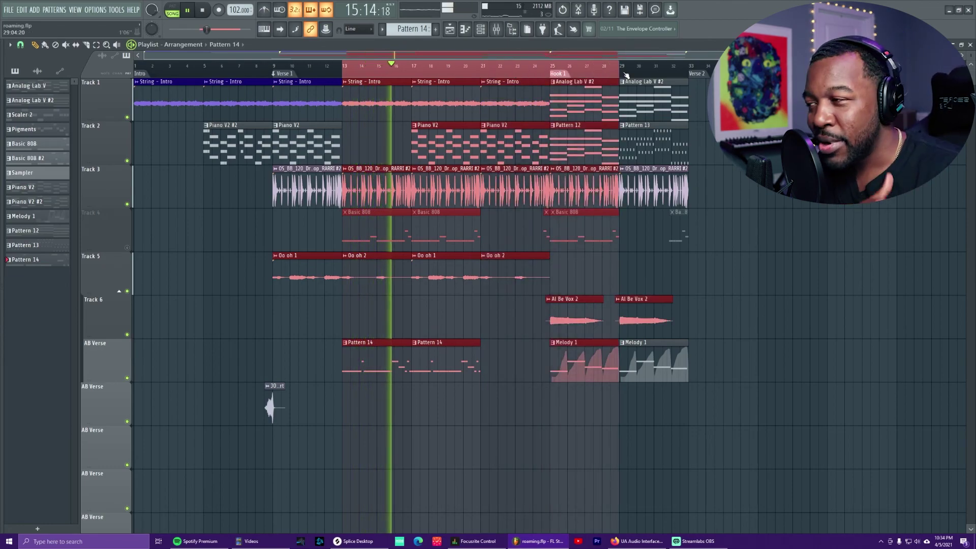
mouse_move(686, 544)
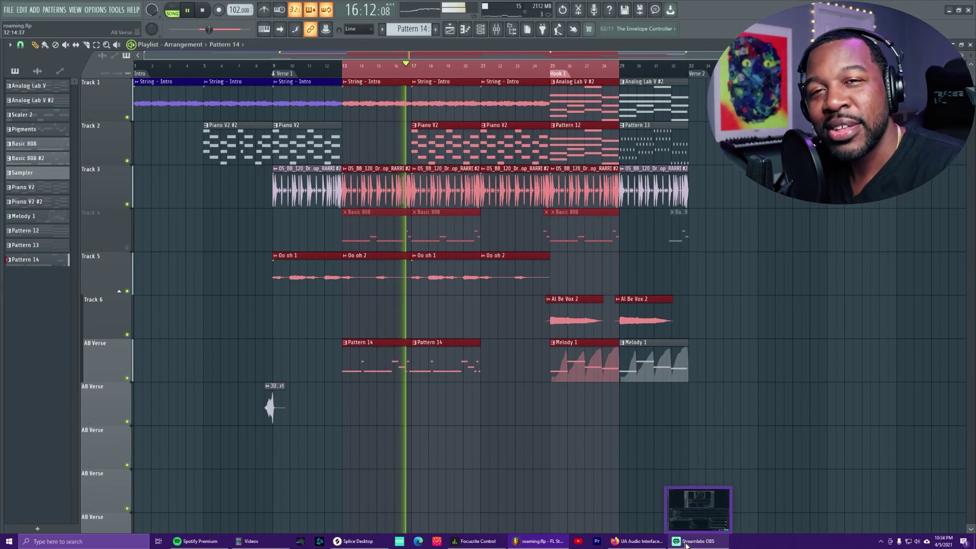